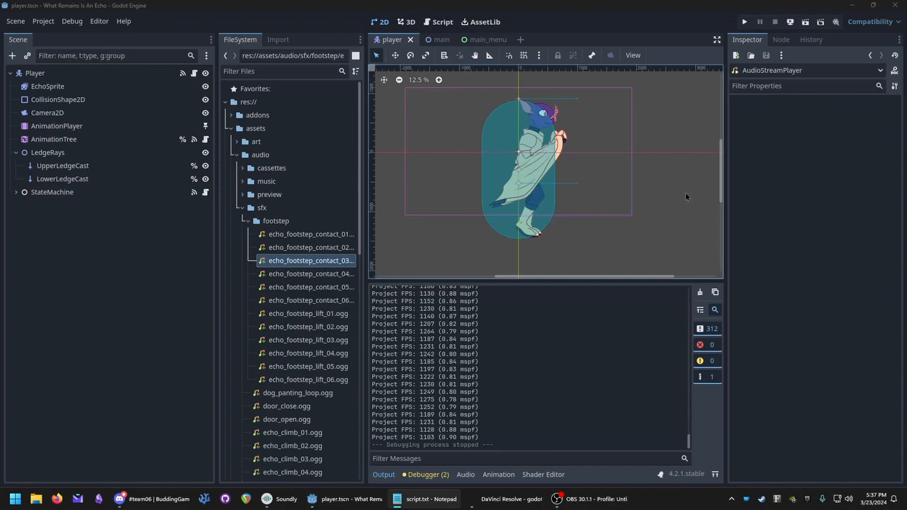
click(117, 285)
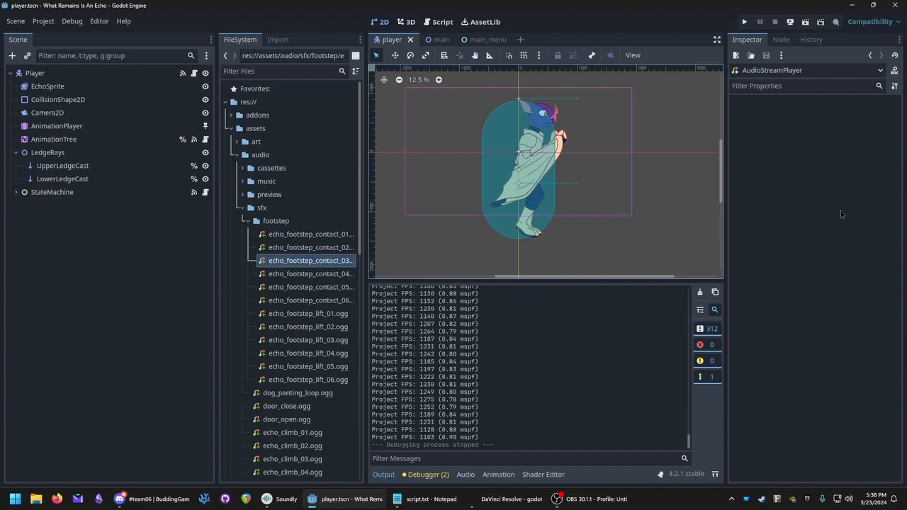
click(425, 498)
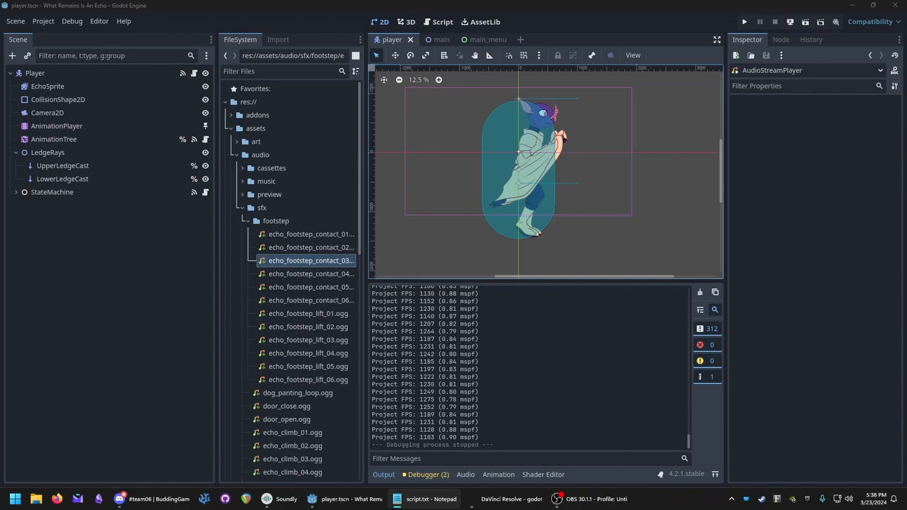
click(115, 267)
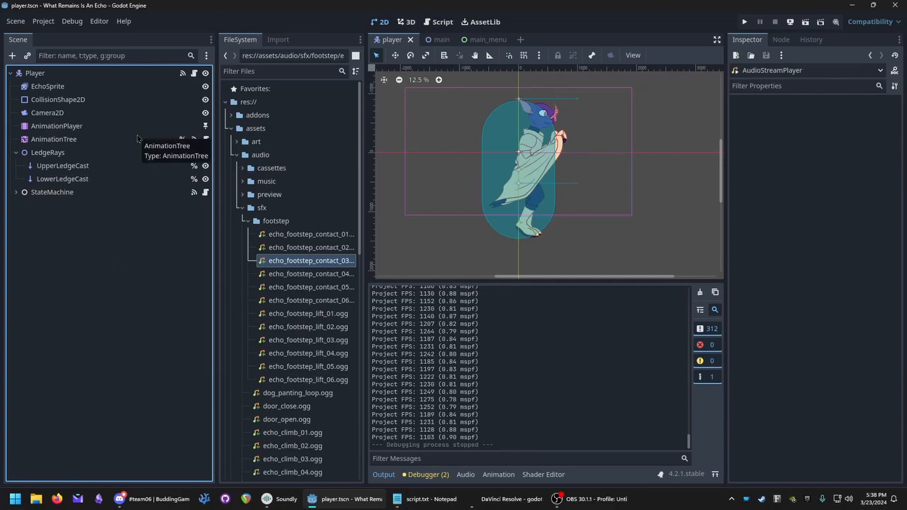
key(alt+Tab)
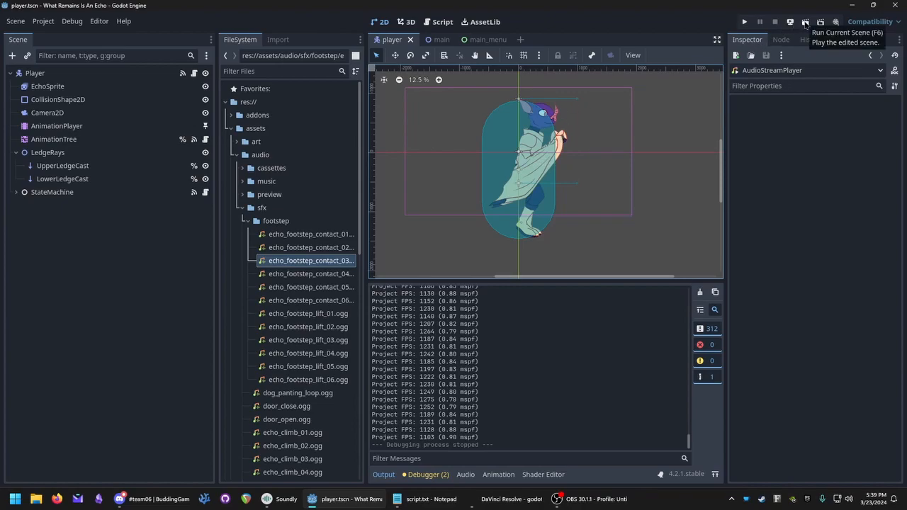
- Run the main scene, walk the character left and right to test its movement and sound, and stop the game
click(440, 43)
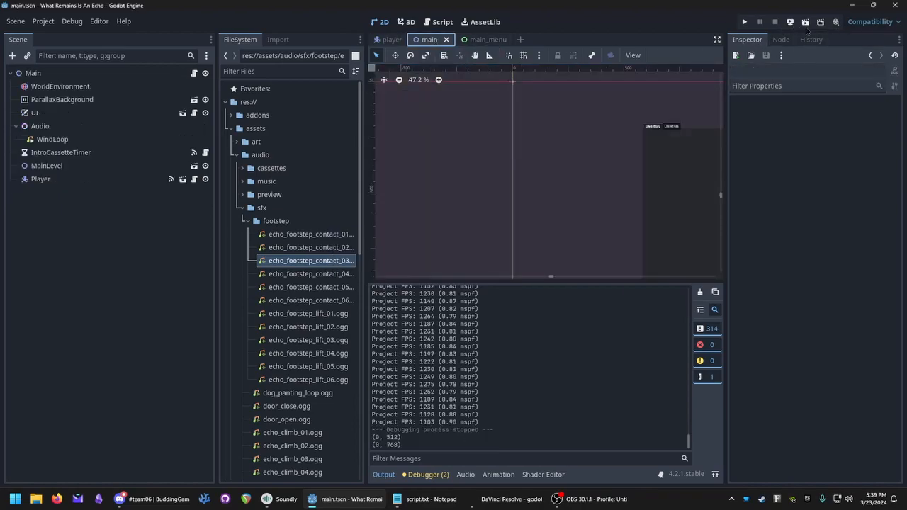
click(805, 25)
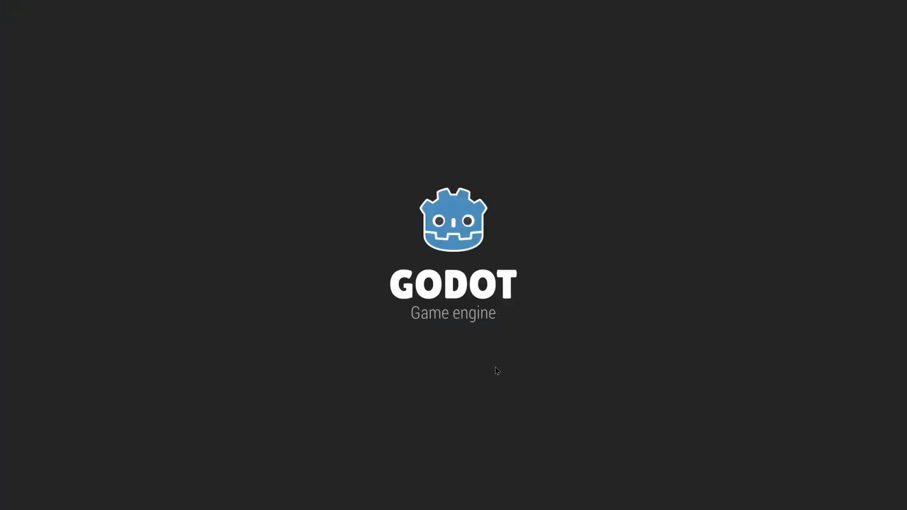
key(Left)
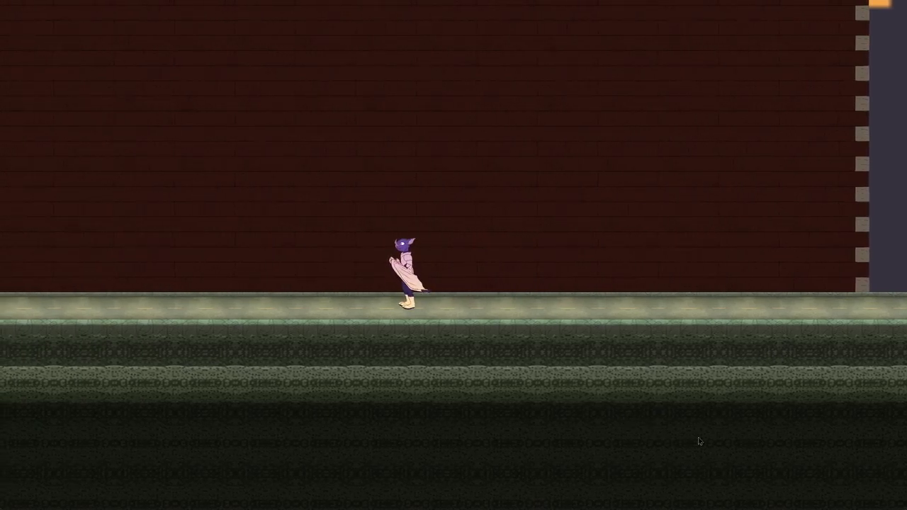
key(Right)
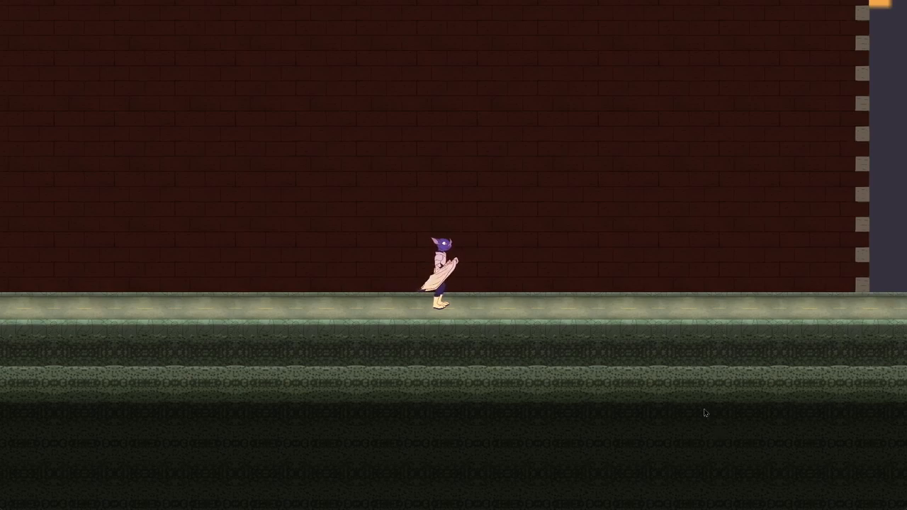
key(Right)
key(Right)
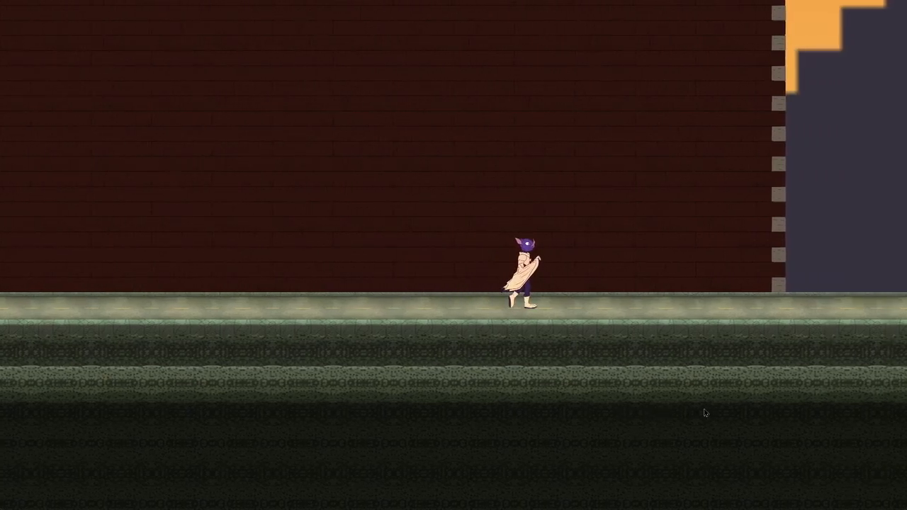
key(Left)
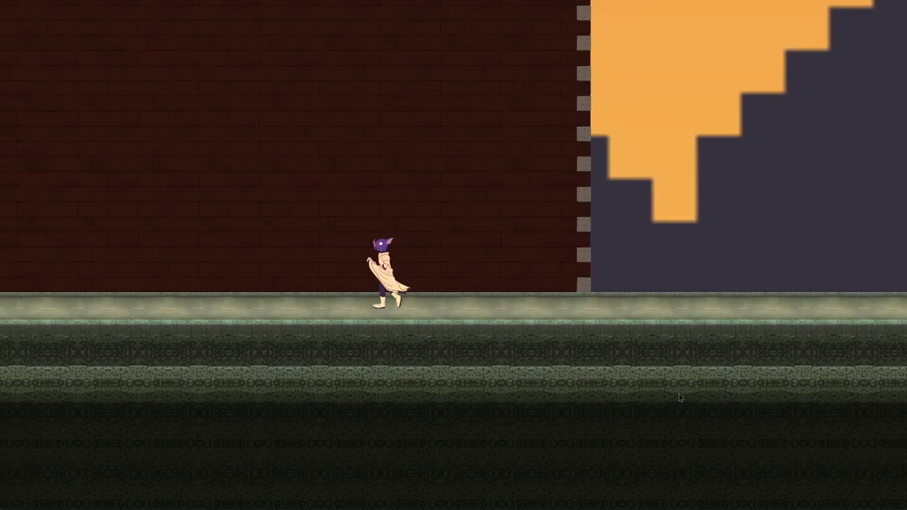
key(Right)
key(Right)
key(Left)
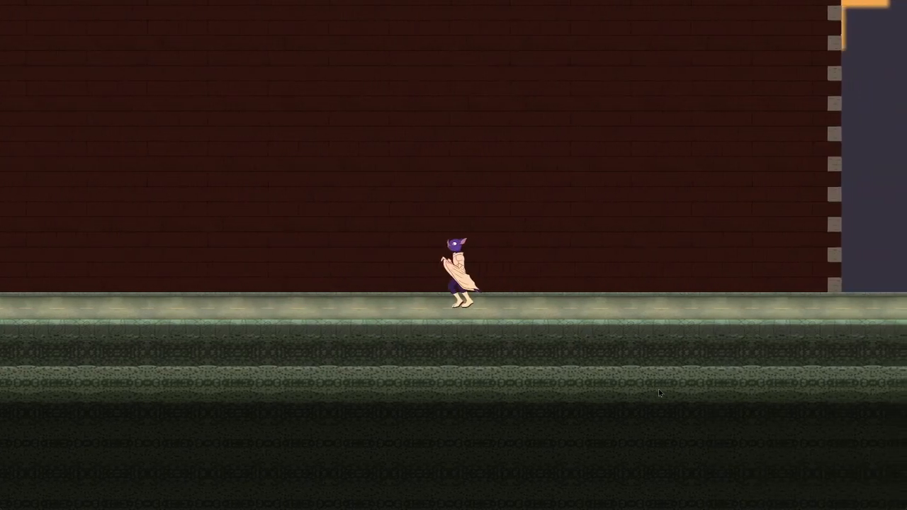
key(Left)
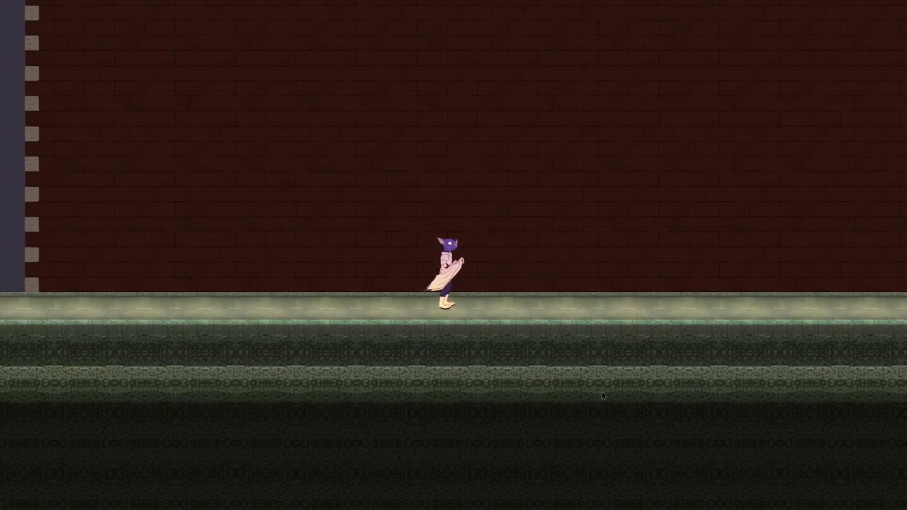
key(F8)
- Add a Node2D as a child of the Player node in the player scene
scroll(496, 223, down, 2)
middle_drag(460, 231, 470, 237)
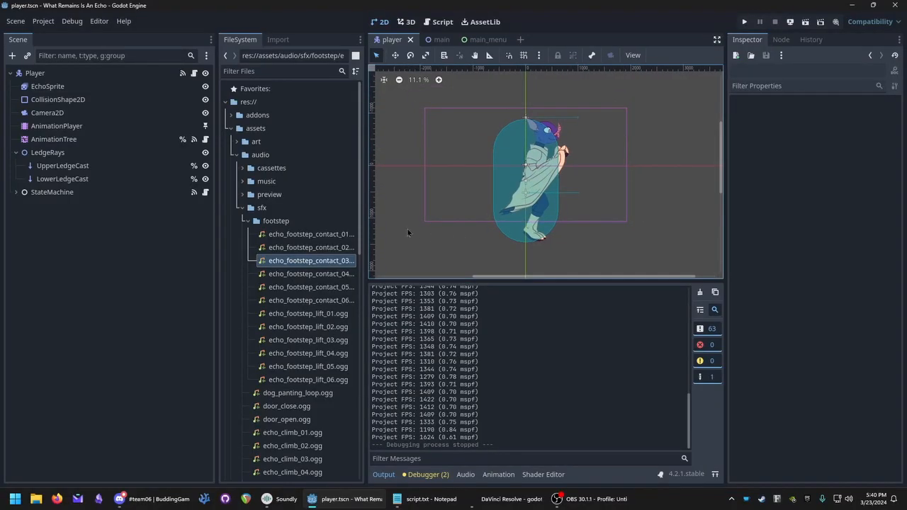
click(123, 272)
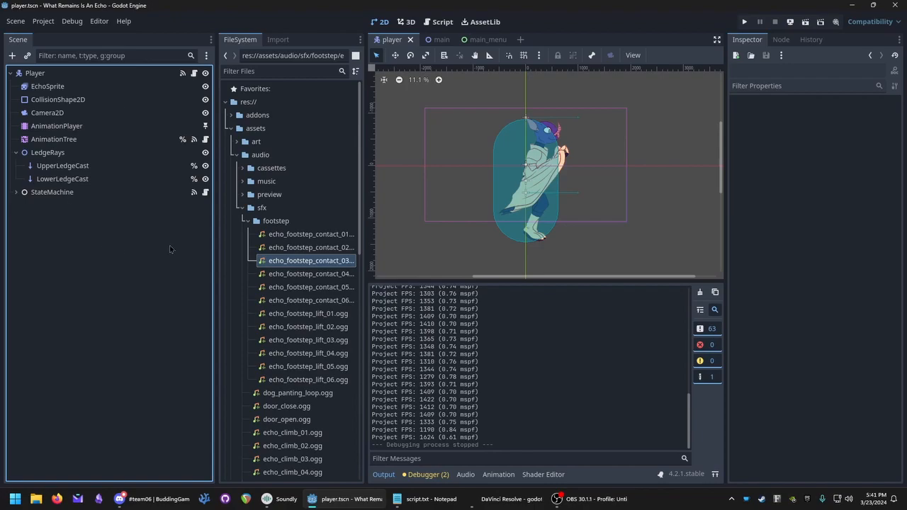
click(66, 75)
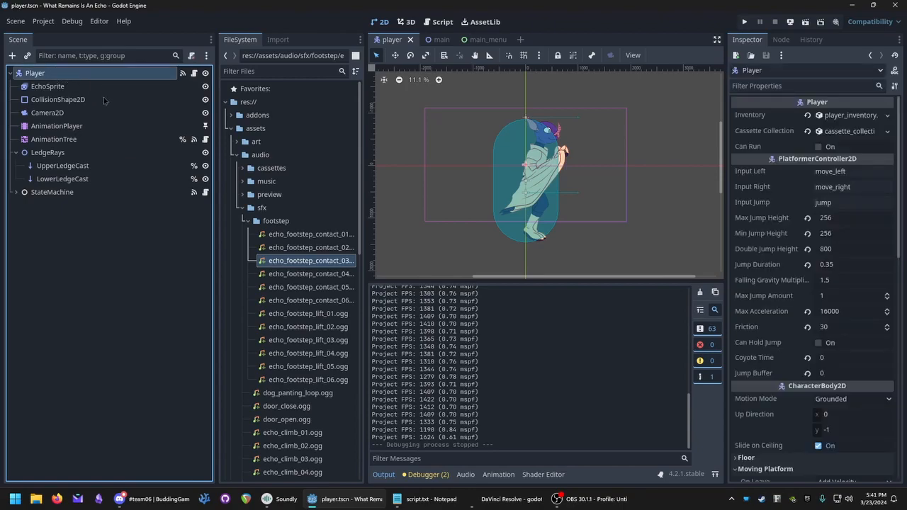
right_click(68, 77)
click(88, 100)
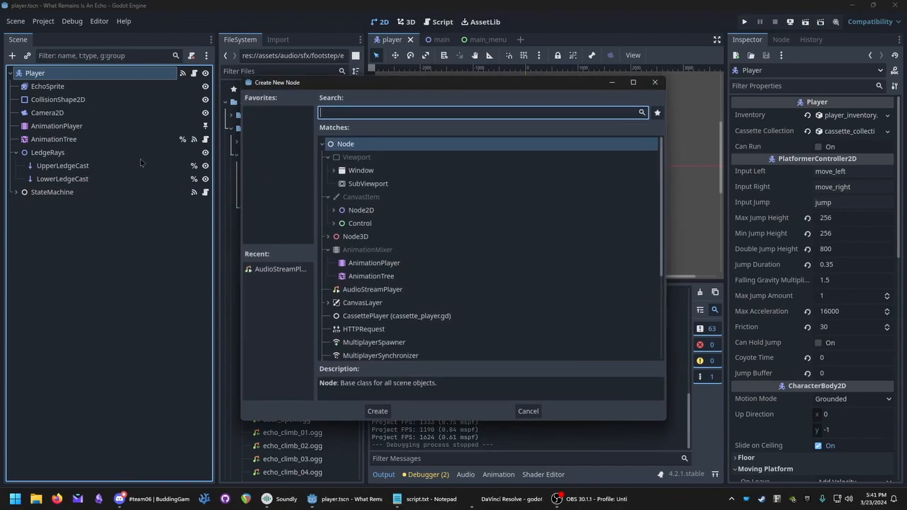
click(356, 211)
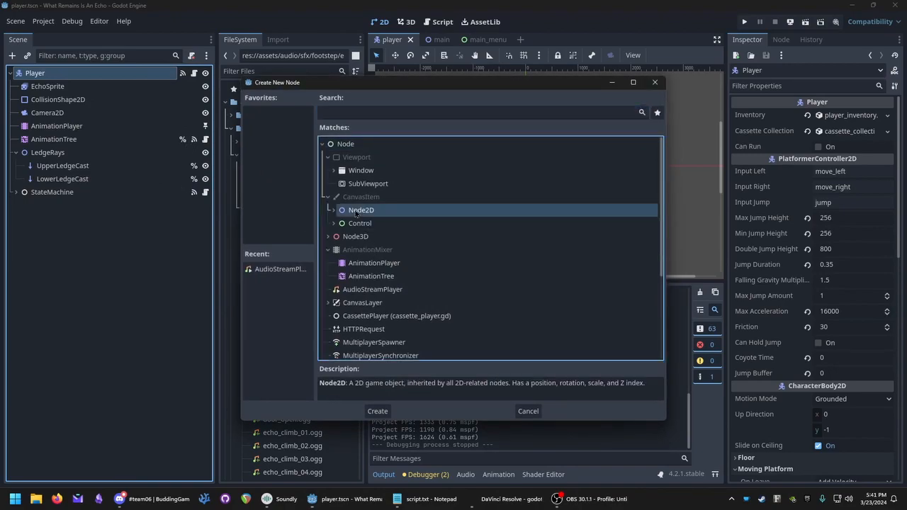
double_click(356, 211)
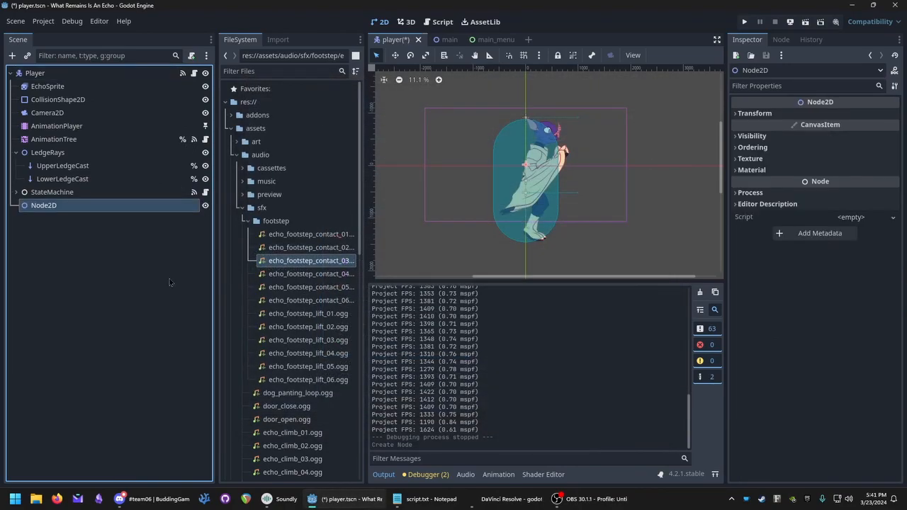
- Rename the new Node2D under Player as Audio
double_click(71, 206)
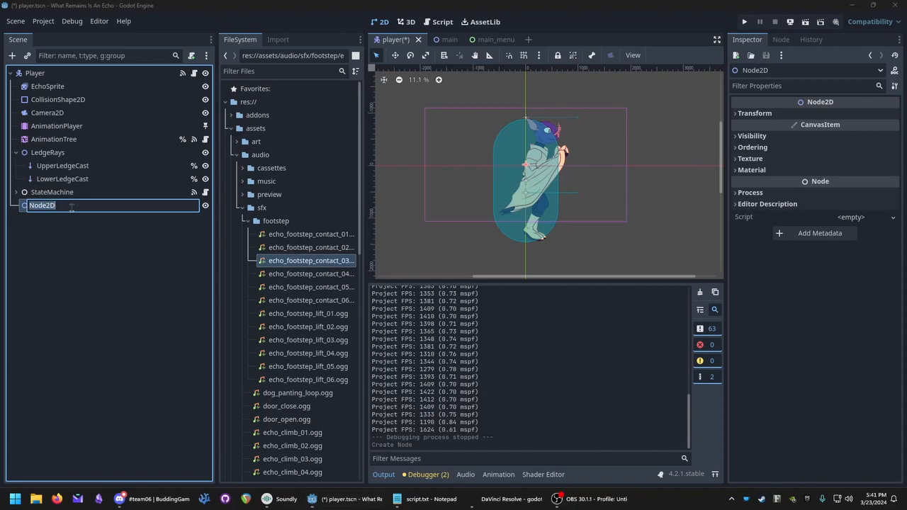
text(a)
text(Audio)
key(Return)
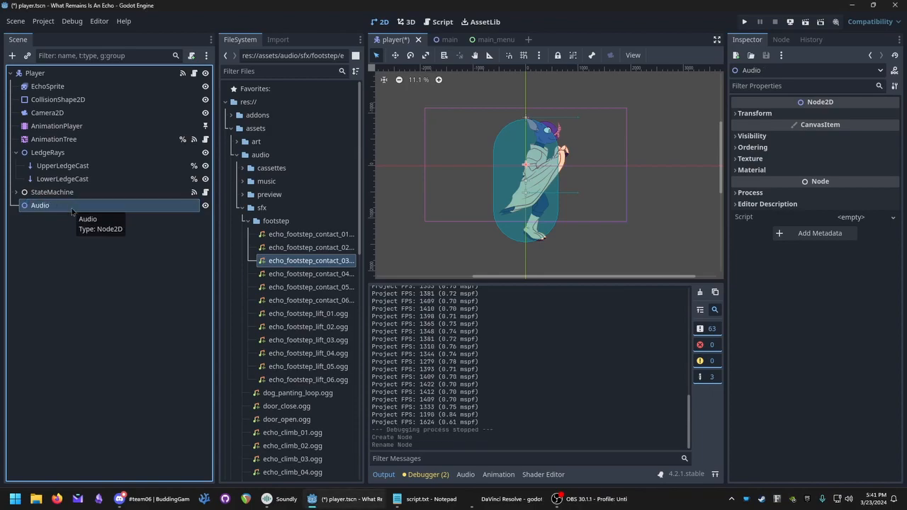
click(65, 229)
- Search the node types for "audio" and add a non-positional AudioStreamPlayer as a child of the Audio node
click(51, 210)
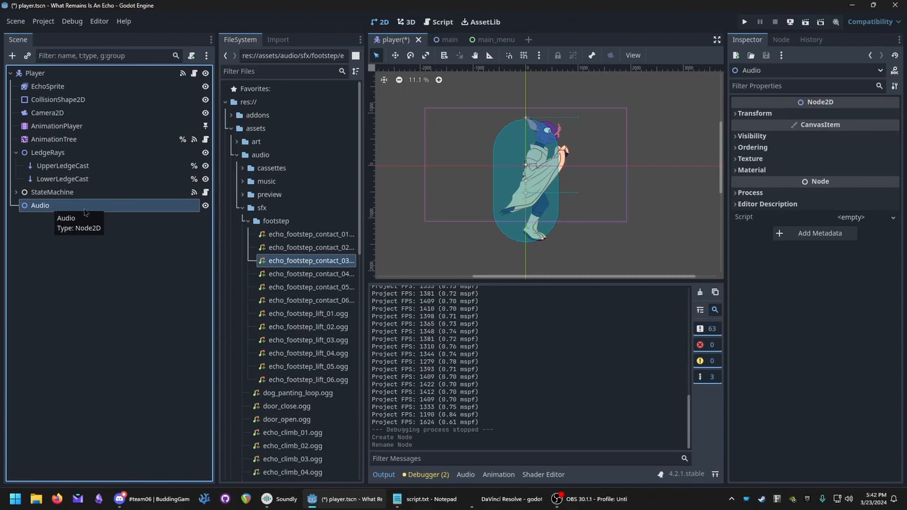
right_click(85, 211)
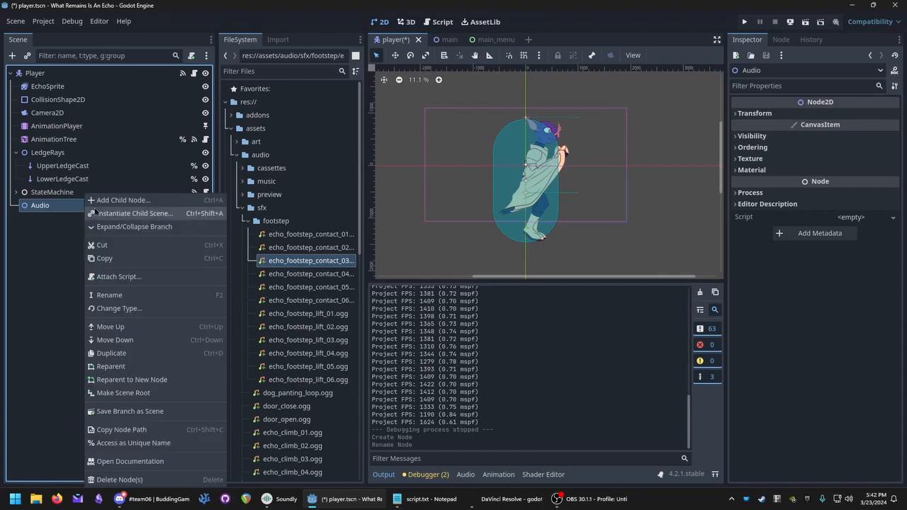
click(85, 204)
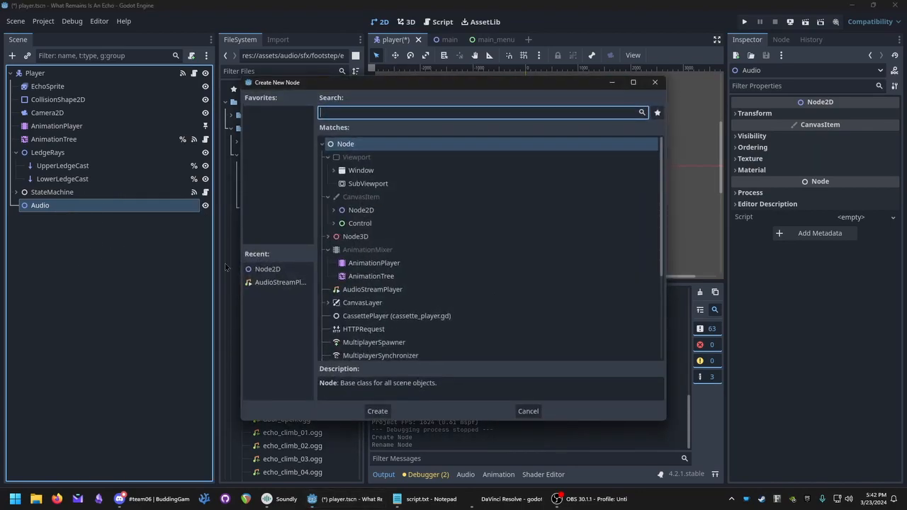
click(369, 289)
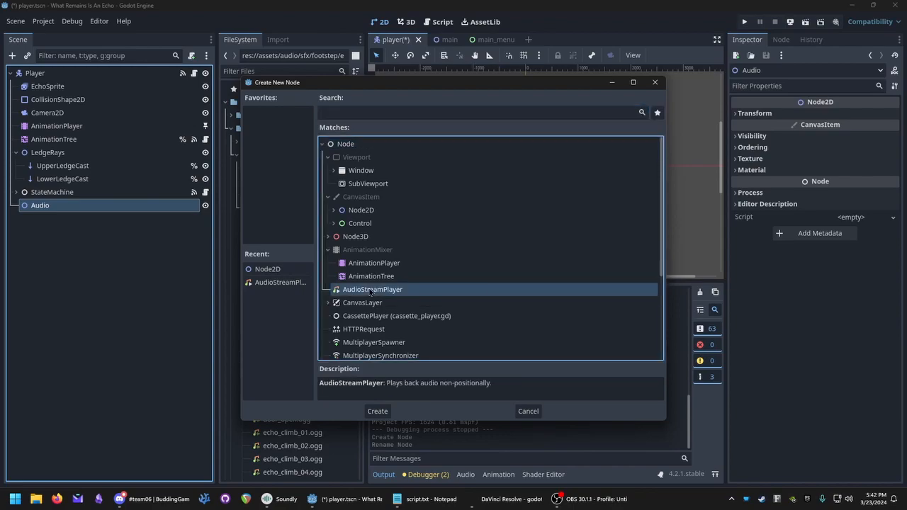
click(359, 113)
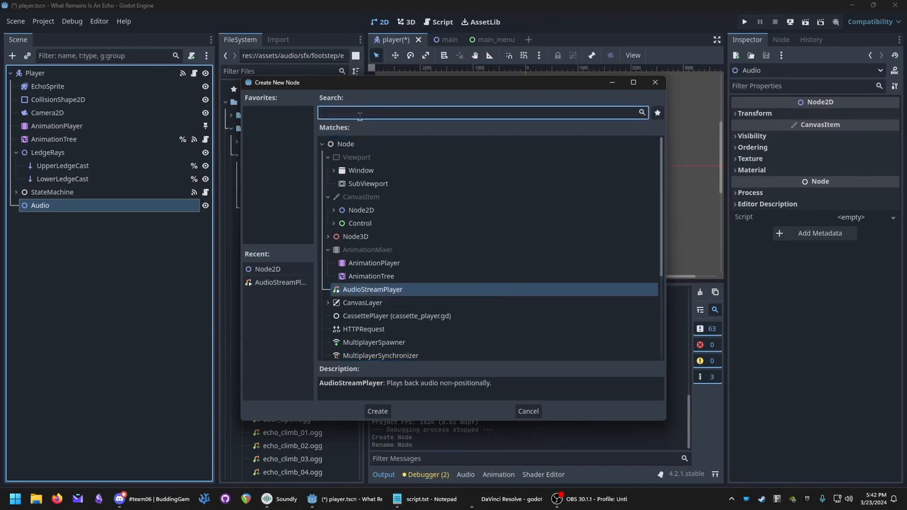
text(audio)
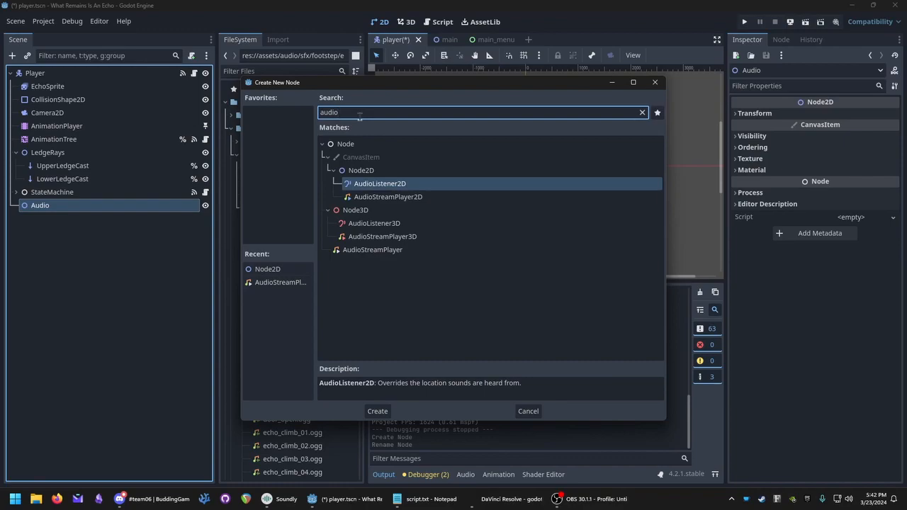
click(375, 289)
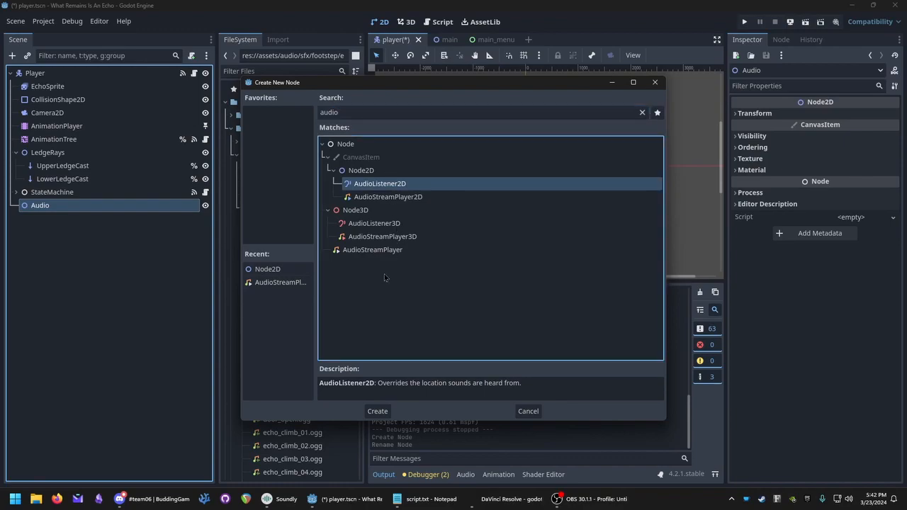
click(374, 238)
click(380, 200)
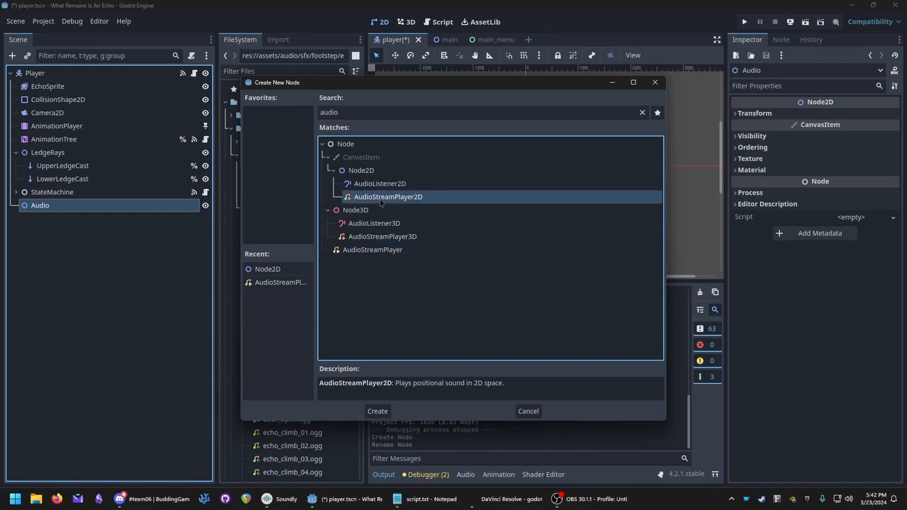
click(383, 241)
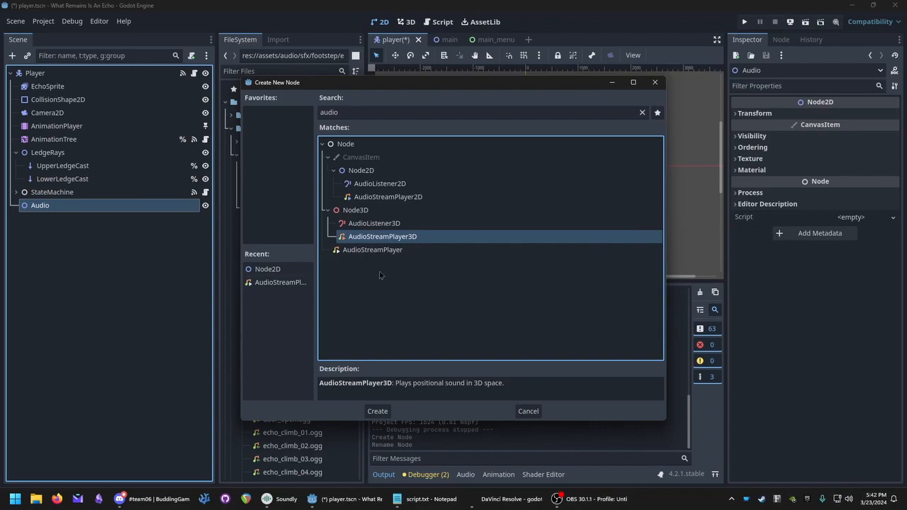
key(Down)
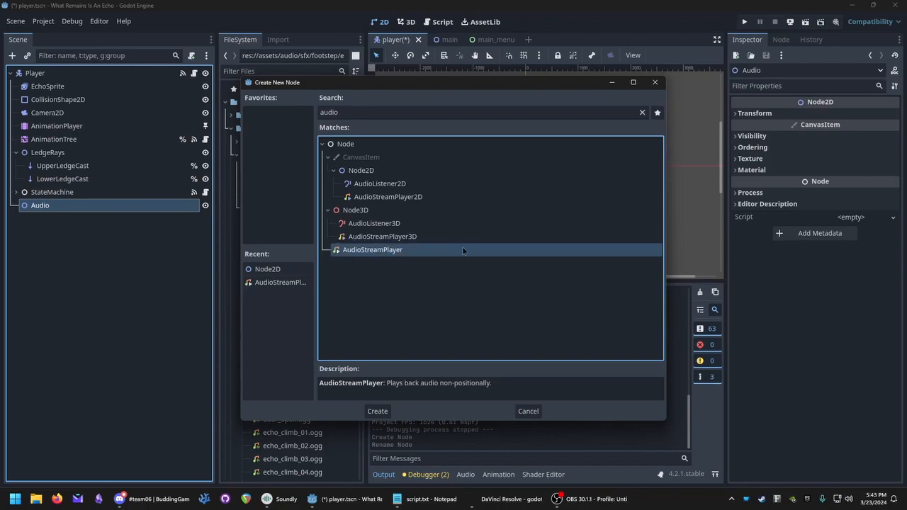
double_click(389, 250)
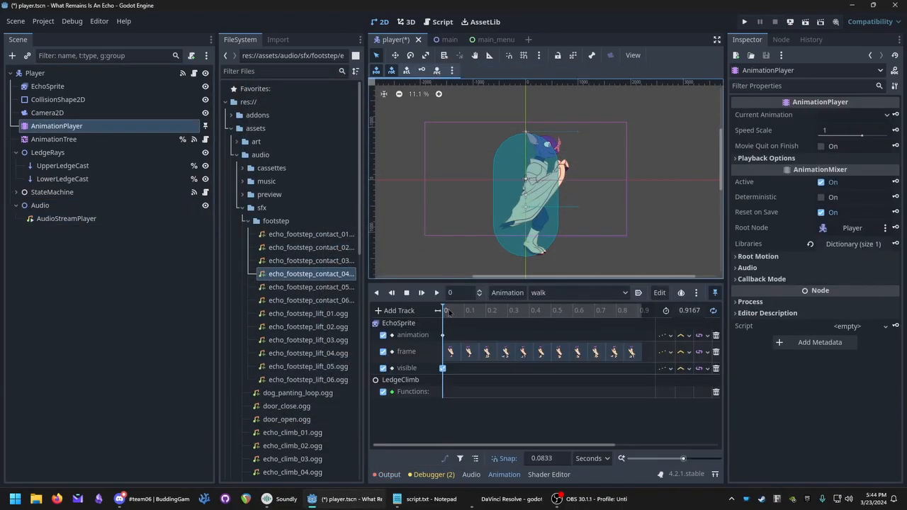
- Scrub the walk animation to 0.3333 s and back to the start to examine the foot contacts, and select echo_footstep_contact_01.ogg
drag(448, 312, 511, 312)
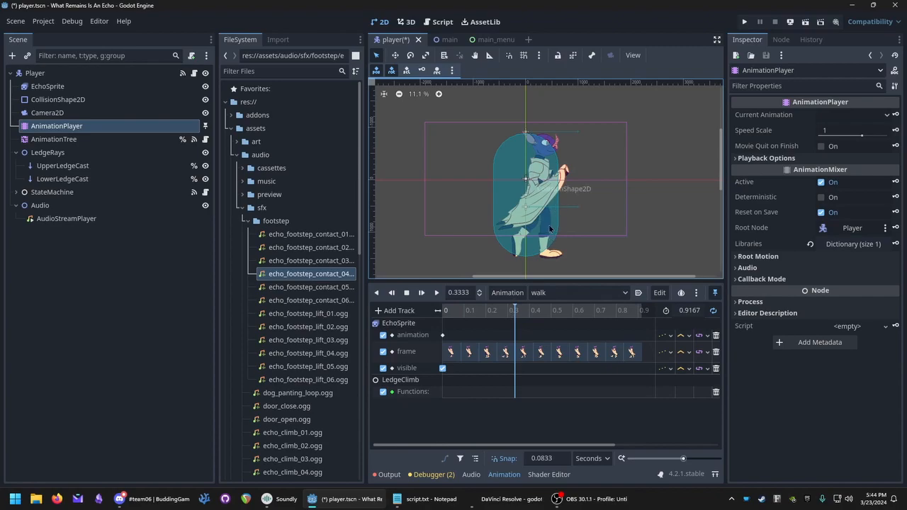
drag(518, 314, 434, 340)
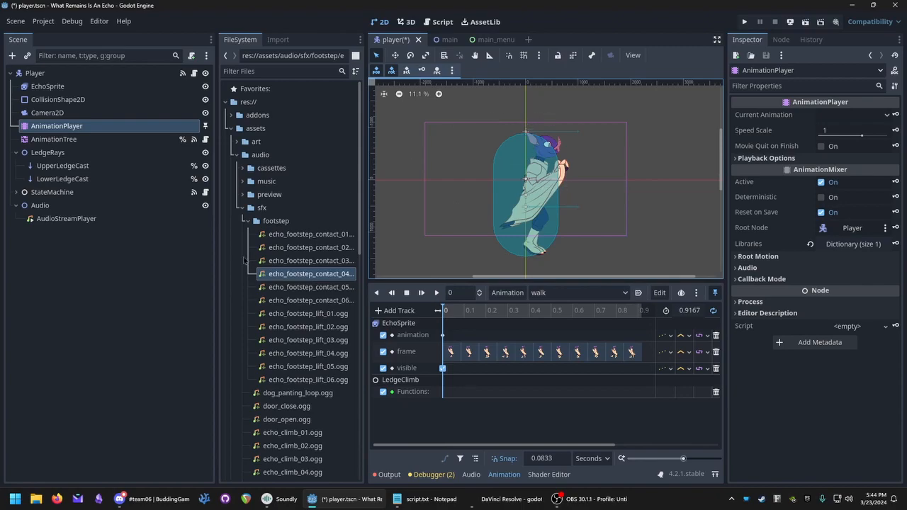
click(291, 238)
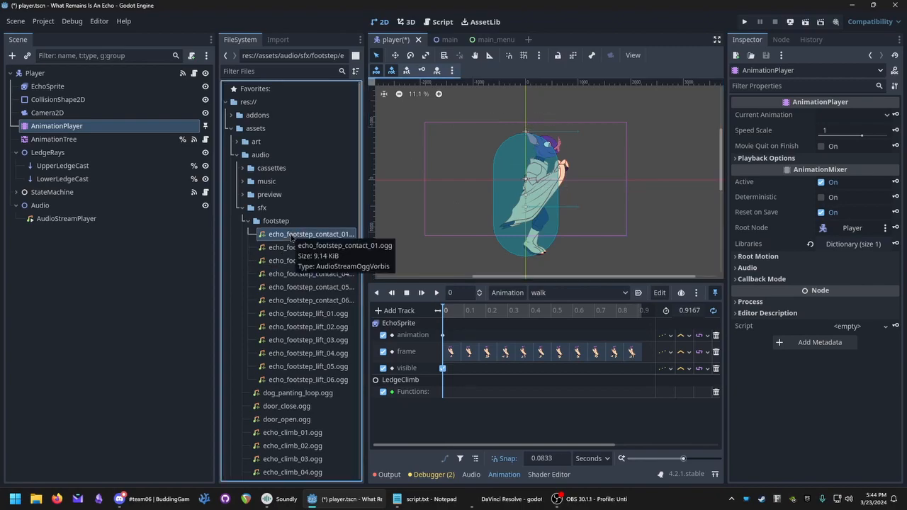
- Add a second non-positional AudioStreamPlayer as a child of the Audio node
click(121, 218)
click(84, 210)
right_click(85, 210)
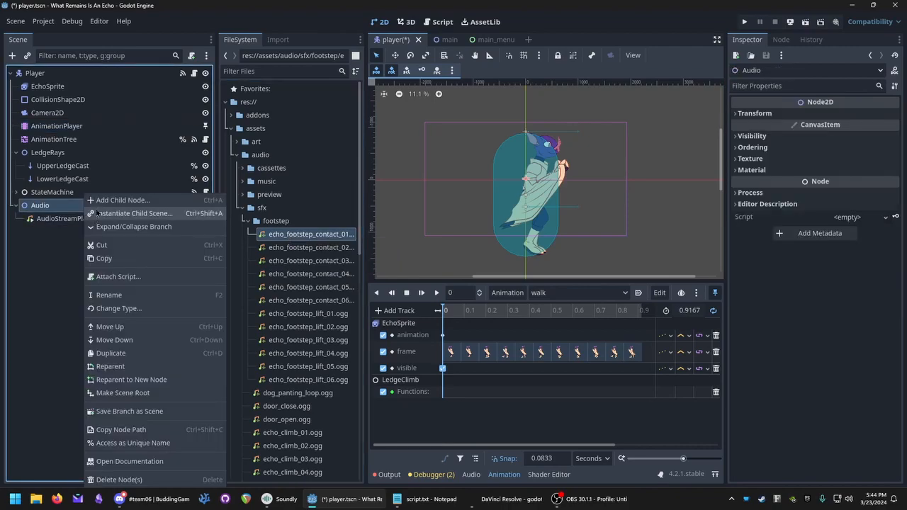
click(120, 199)
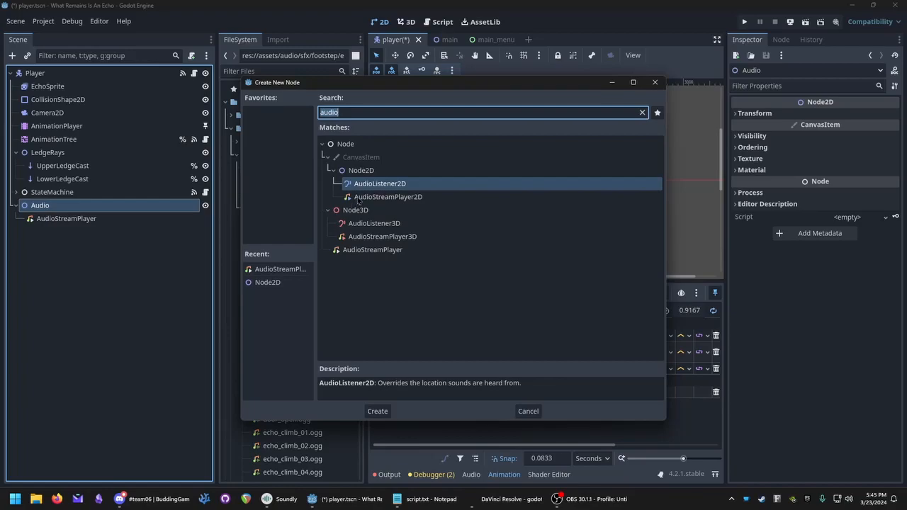
double_click(362, 250)
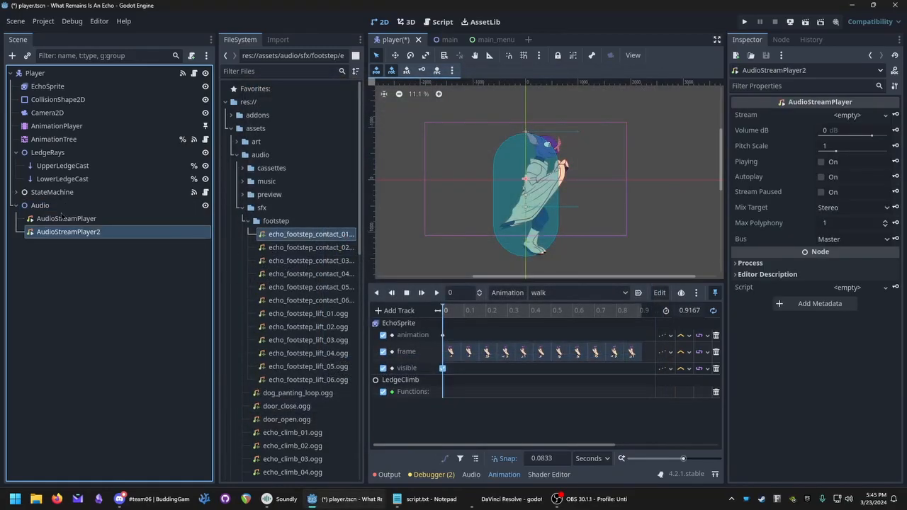
- Rename the two audio players under Audio as FootstepContact and FootstepLift
double_click(118, 219)
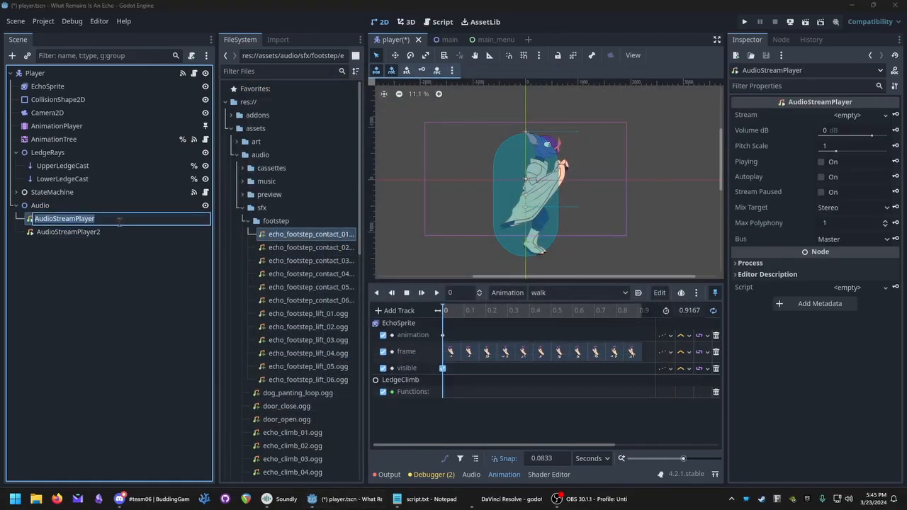
text(FootstepContact)
key(Return)
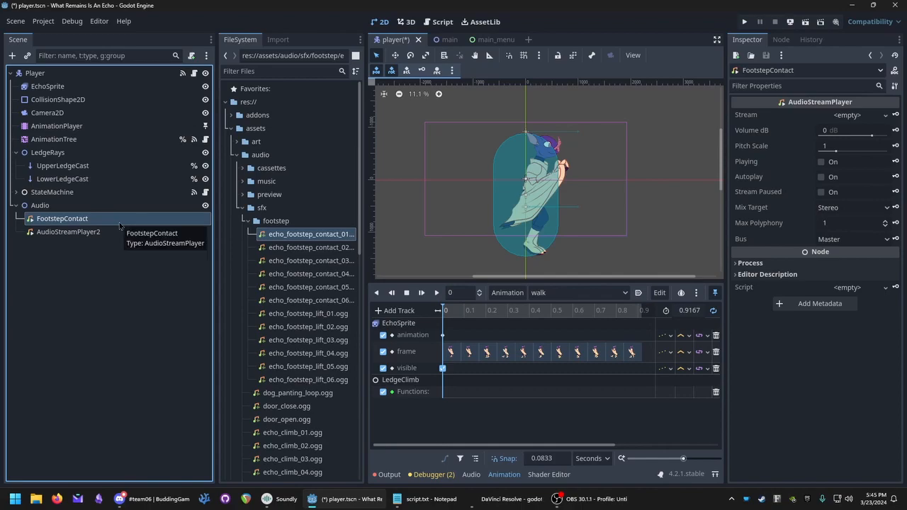
double_click(102, 234)
text(FootstepLift)
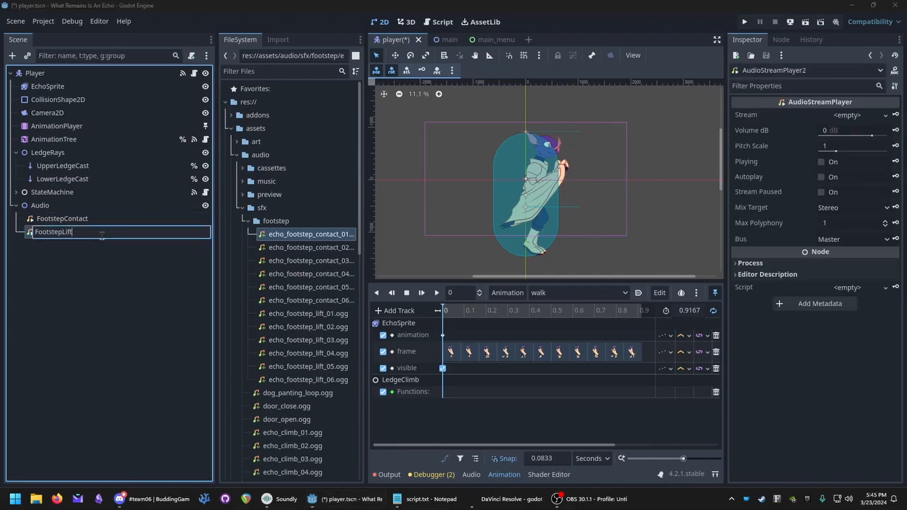
key(Return)
- Select the FootstepContact node and start creating a new resource in the res://resources/audio/sfx folder
click(90, 220)
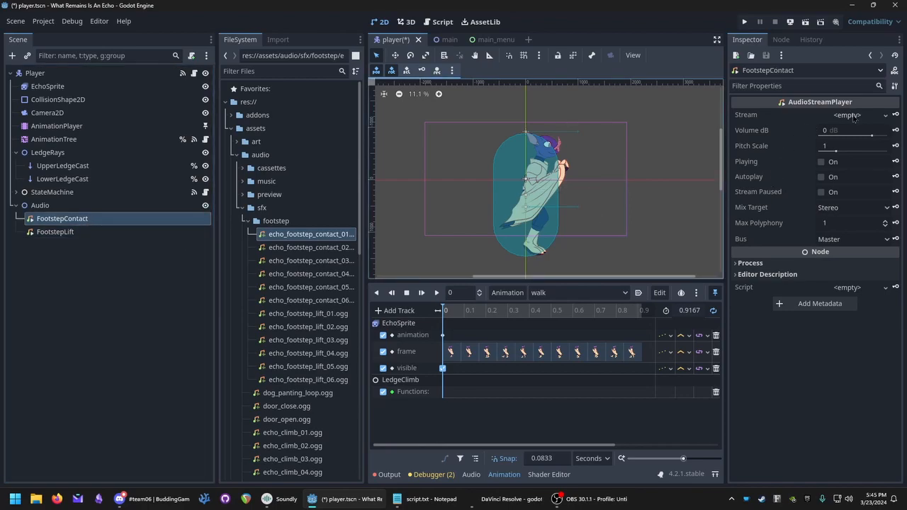
click(55, 232)
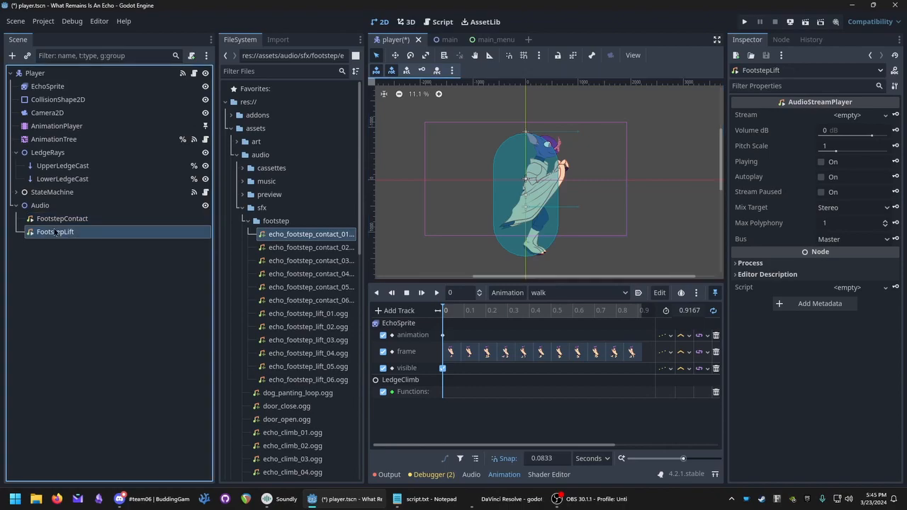
click(73, 221)
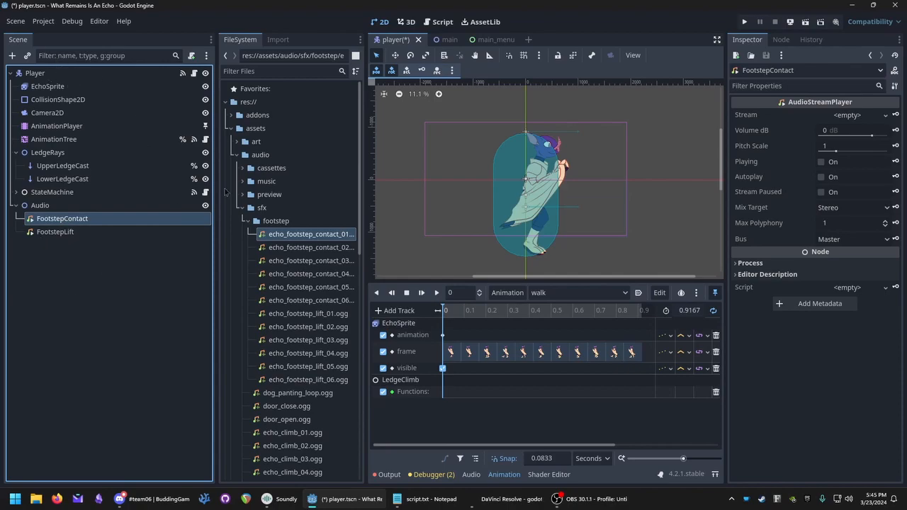
scroll(261, 142, down, 3)
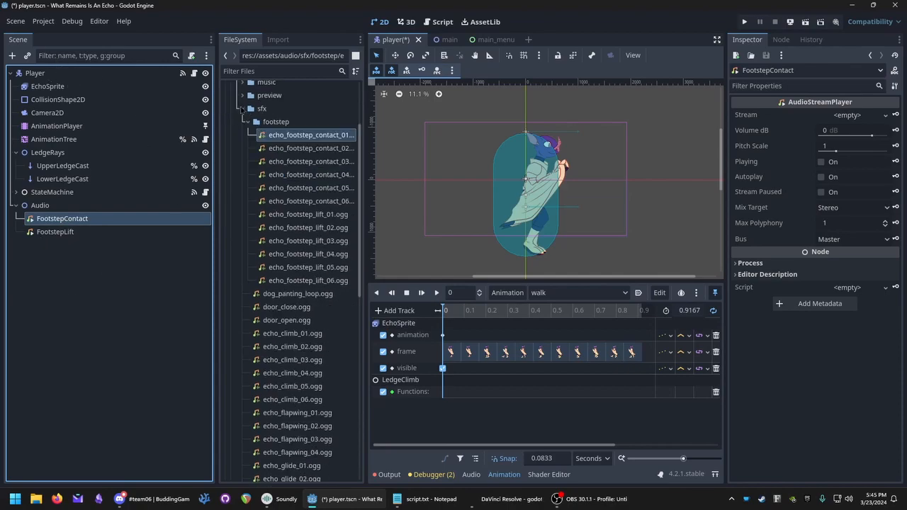
click(243, 108)
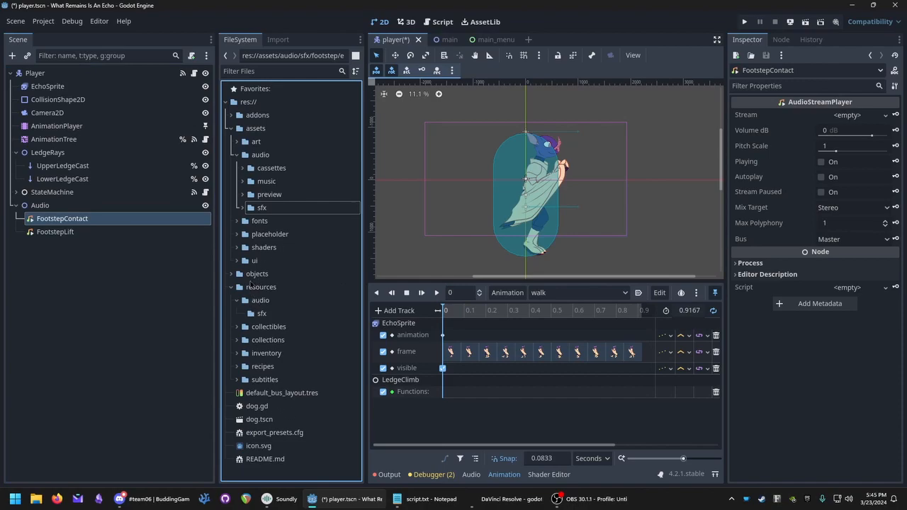
click(257, 301)
click(261, 314)
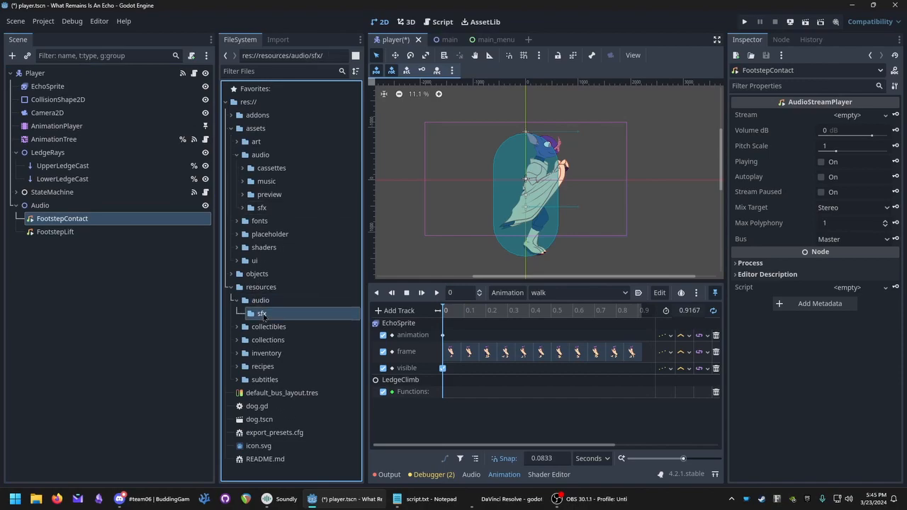
right_click(264, 314)
mouse_move(328, 319)
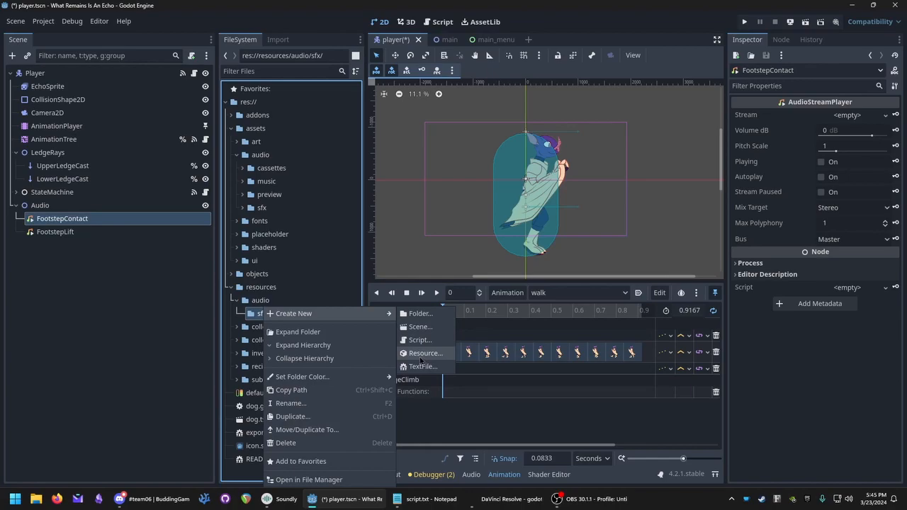
click(420, 357)
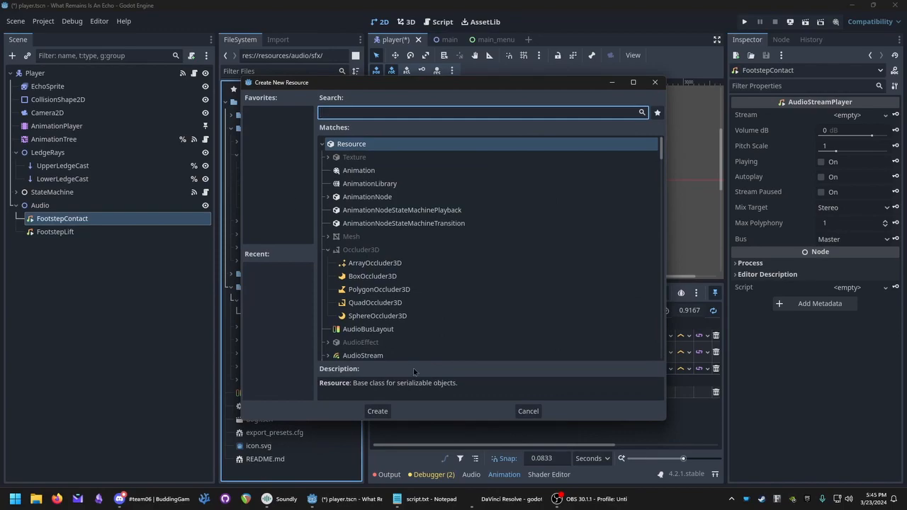
- Choose AudioStreamRandomizer as the new resource's type and save it as FootstepContact.tres
scroll(393, 310, down, 2)
click(327, 302)
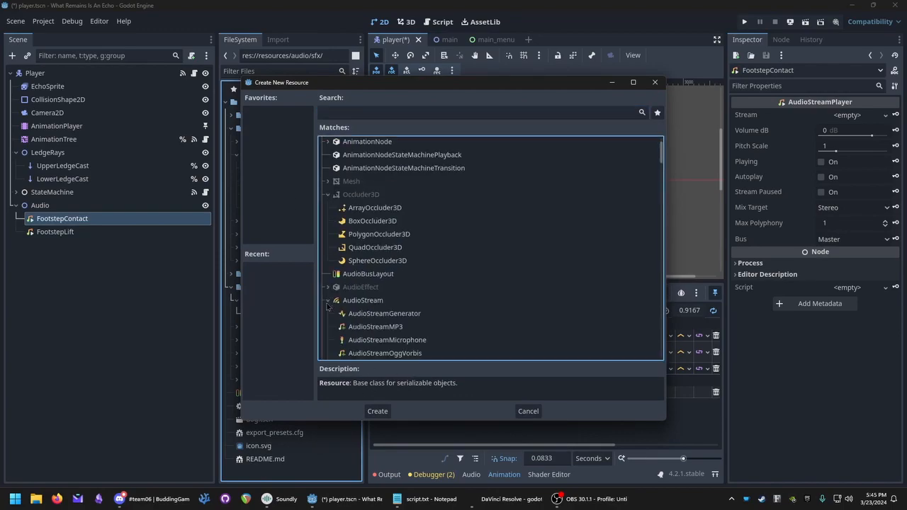
scroll(488, 312, down, 3)
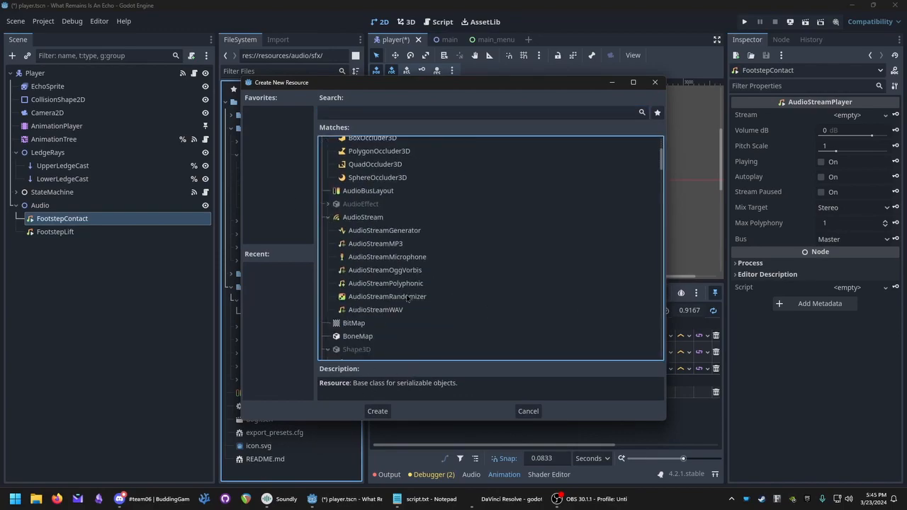
click(365, 298)
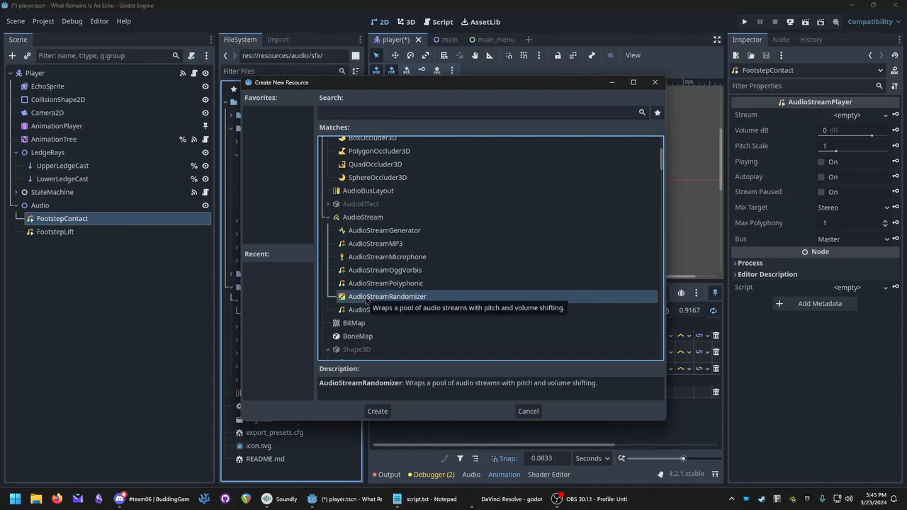
double_click(366, 298)
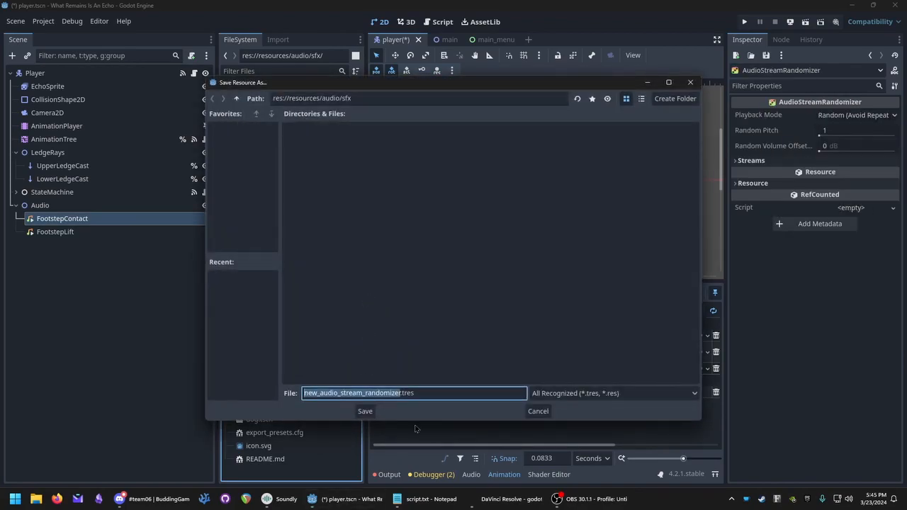
text(footstep_)
key(BackSpace)
text(Contact)
key(Return)
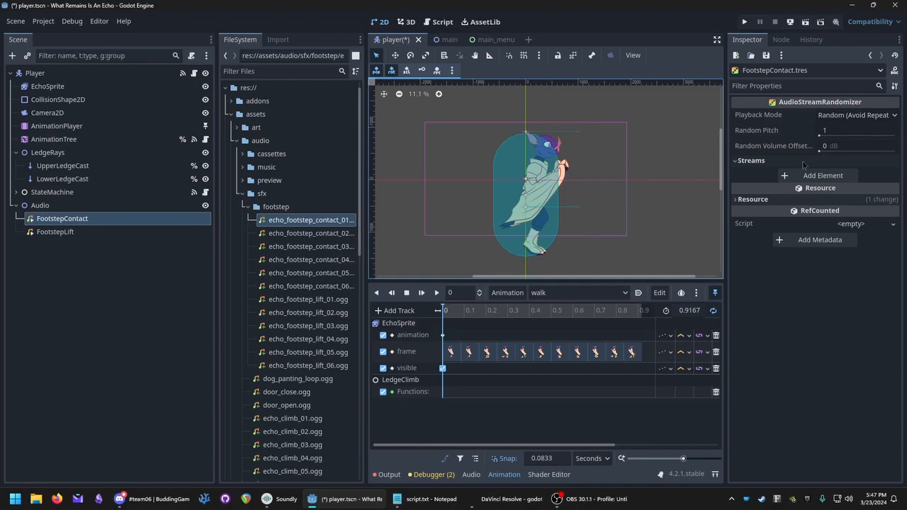
- Add five stream elements to the FootstepContact randomizer and assign echo_footstep_contact_01.ogg through echo_footstep_contact_05.ogg to them in order
click(822, 175)
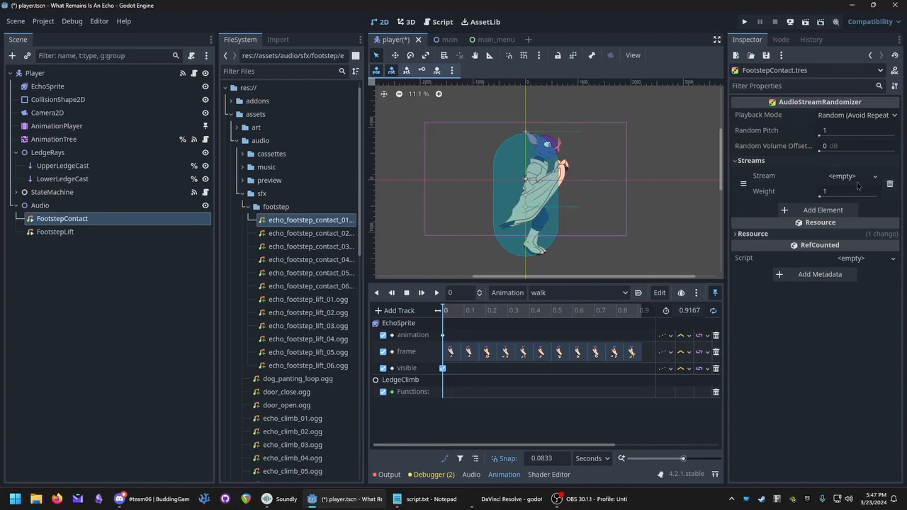
click(294, 224)
drag(295, 223, 833, 183)
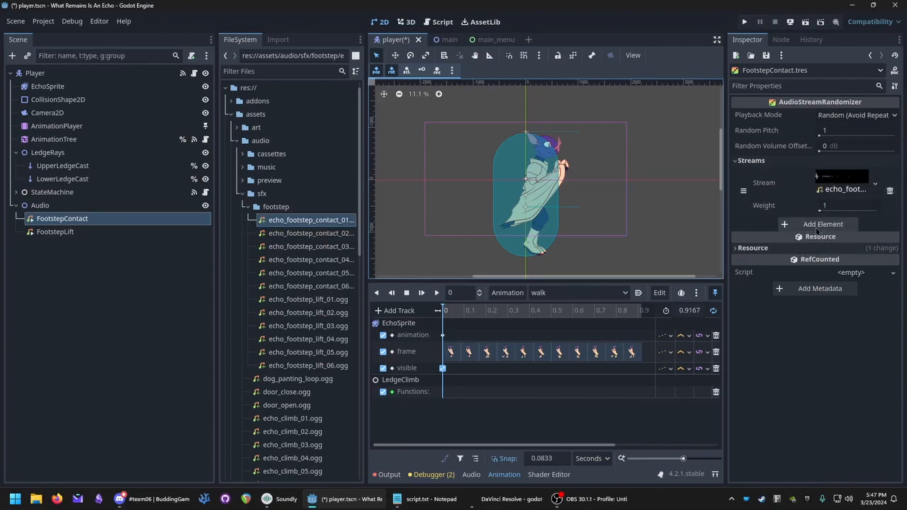
click(817, 227)
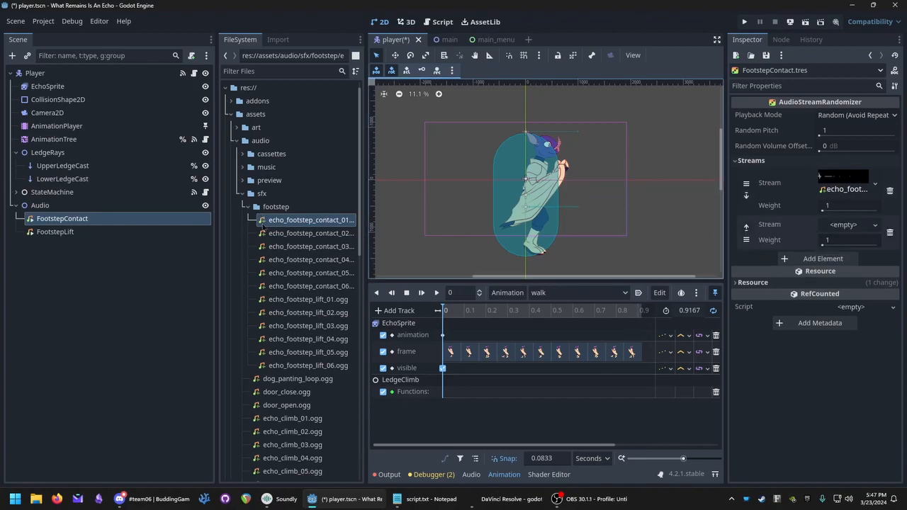
drag(270, 236, 846, 225)
click(822, 273)
drag(263, 244, 839, 284)
click(822, 323)
drag(290, 259, 839, 324)
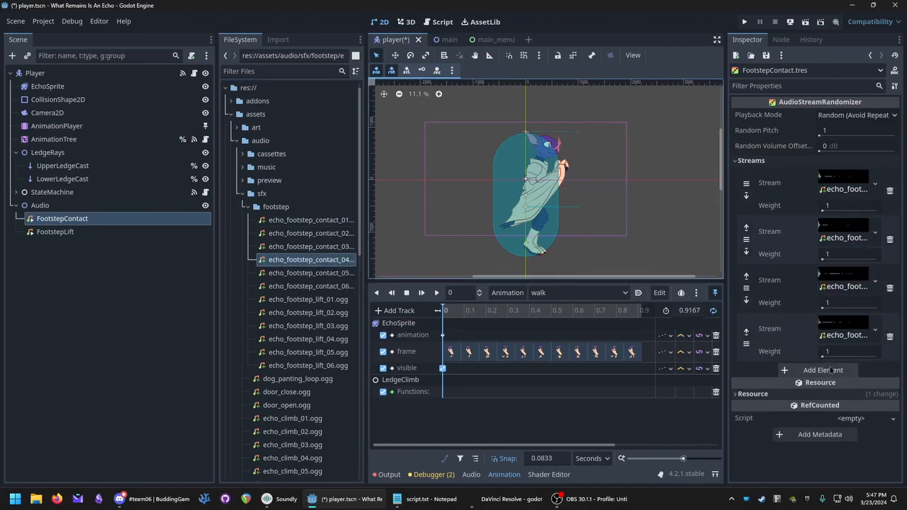
click(820, 372)
drag(306, 274, 850, 377)
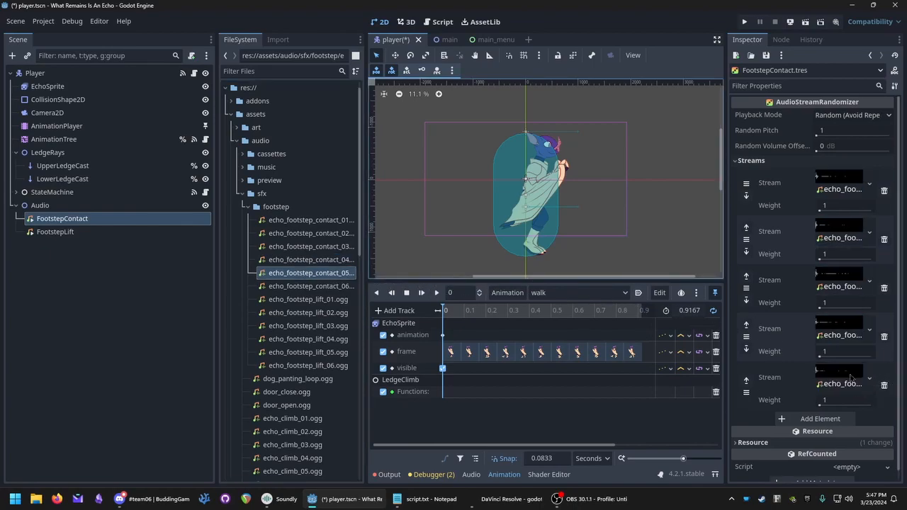
- Add a sixth stream element to the FootstepContact randomizer and assign echo_footstep_contact_06.ogg to it
click(809, 420)
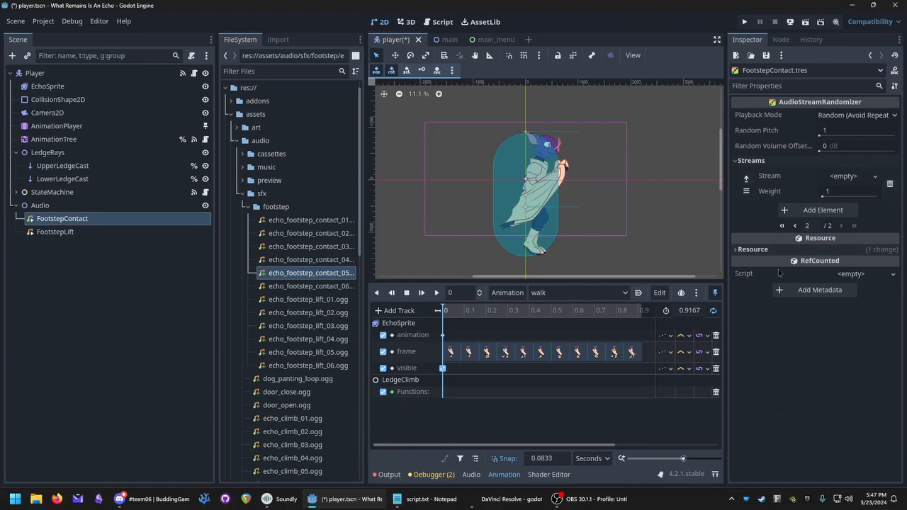
click(795, 226)
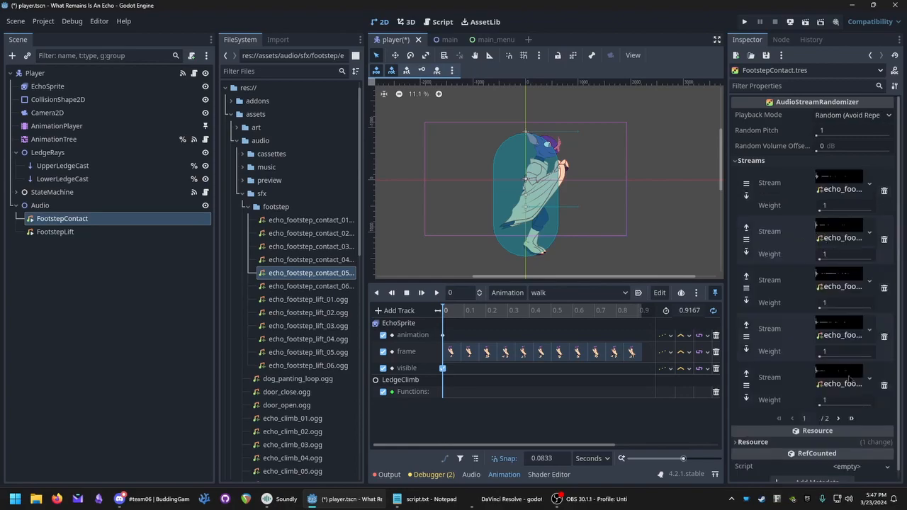
click(838, 419)
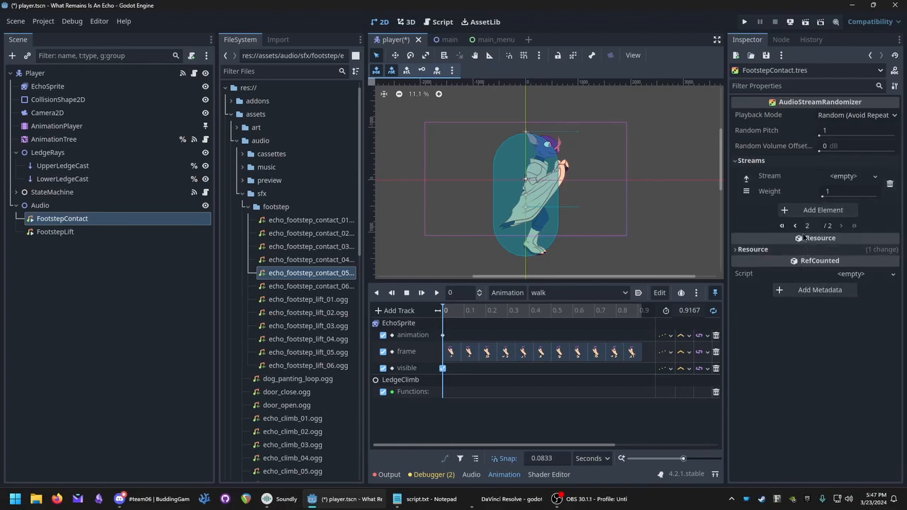
click(796, 226)
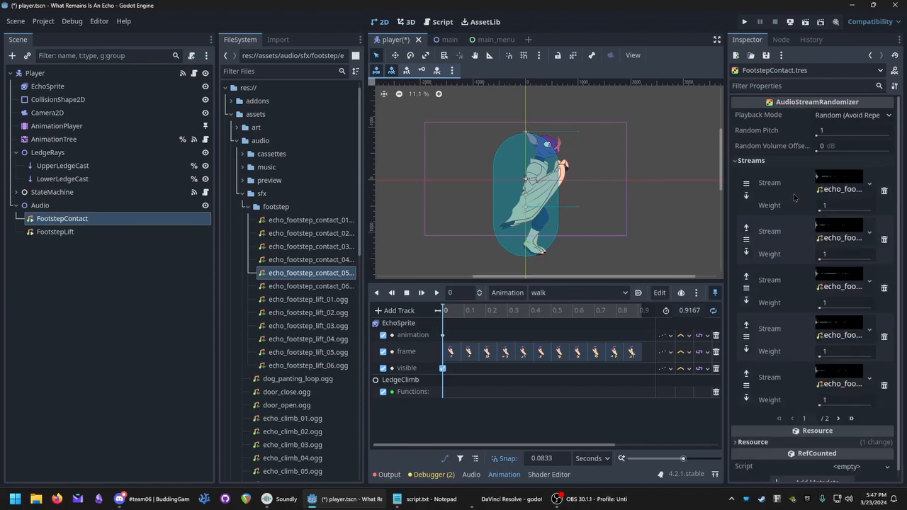
click(839, 419)
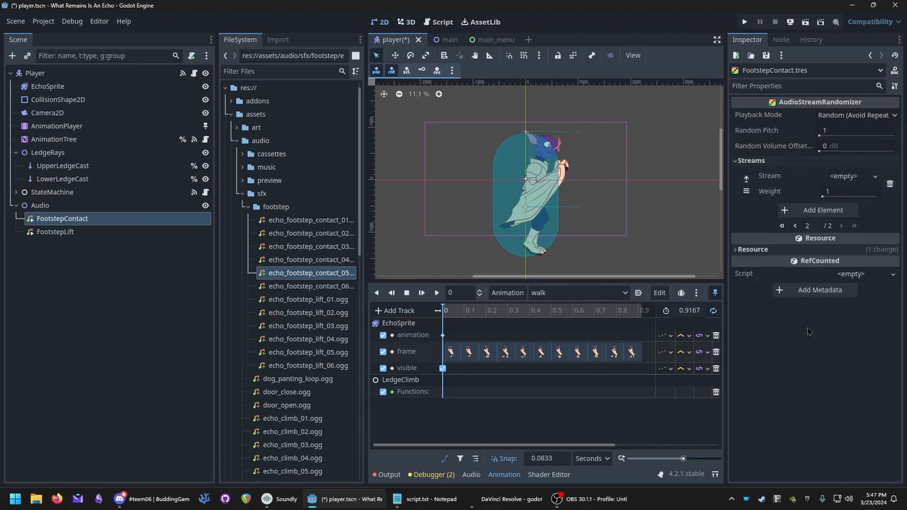
drag(291, 287, 852, 180)
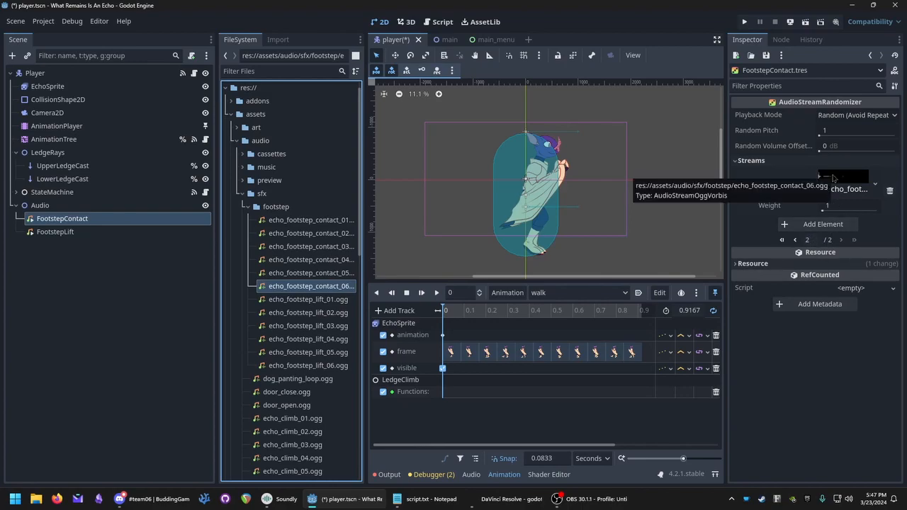
- Review the randomizer's sixth stream and its first page of stream elements, and save the player scene
click(842, 178)
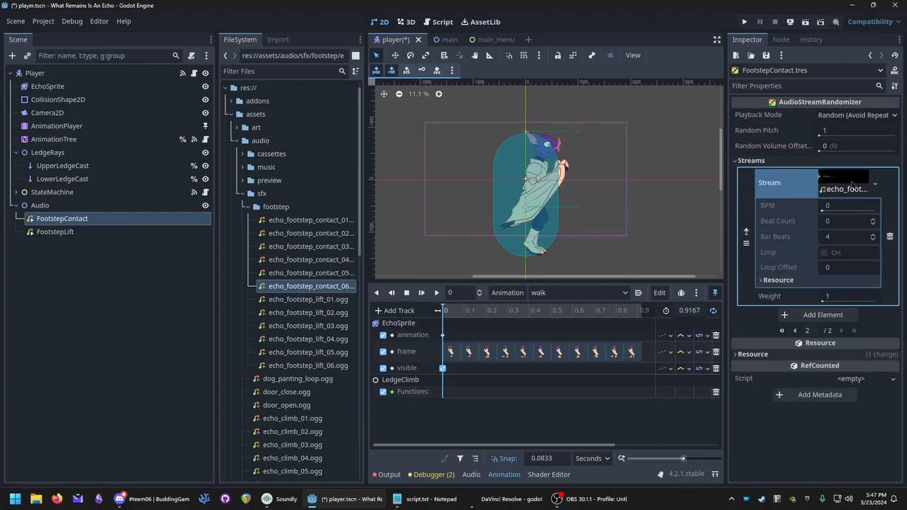
click(850, 183)
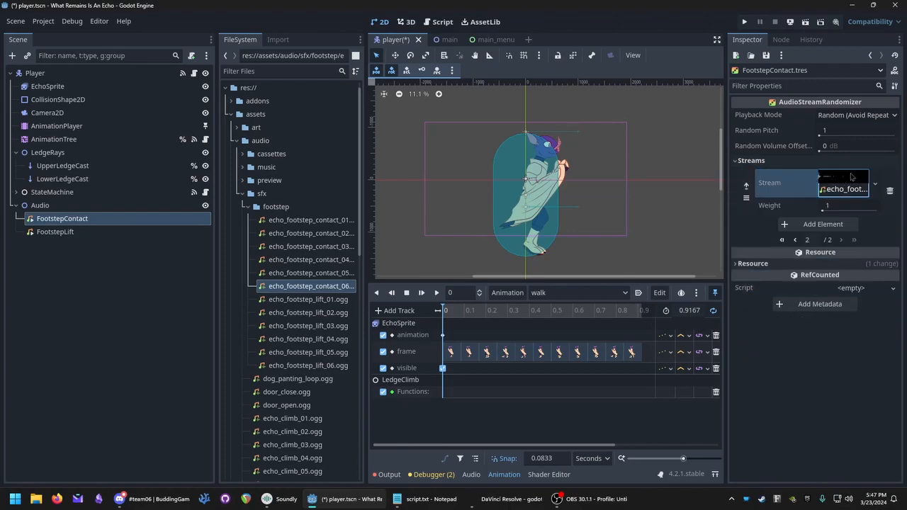
click(794, 240)
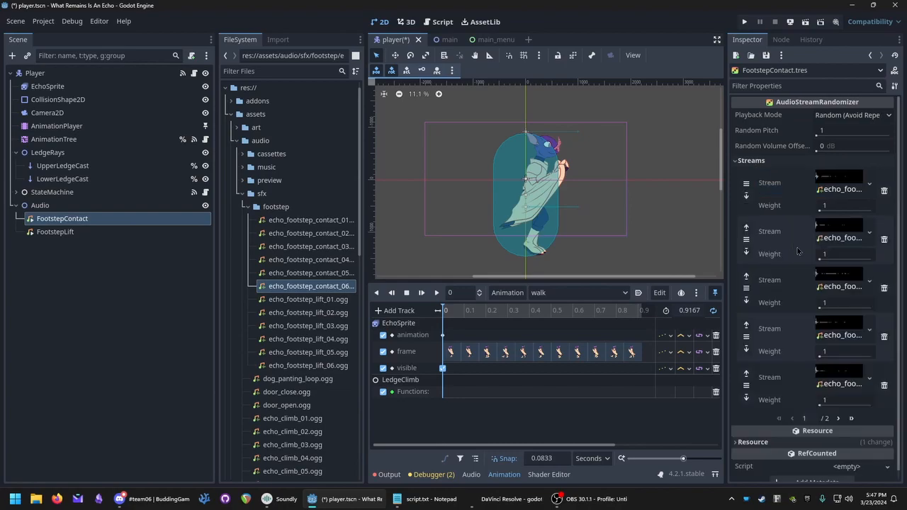
scroll(790, 264, down, 1)
scroll(790, 264, up, 1)
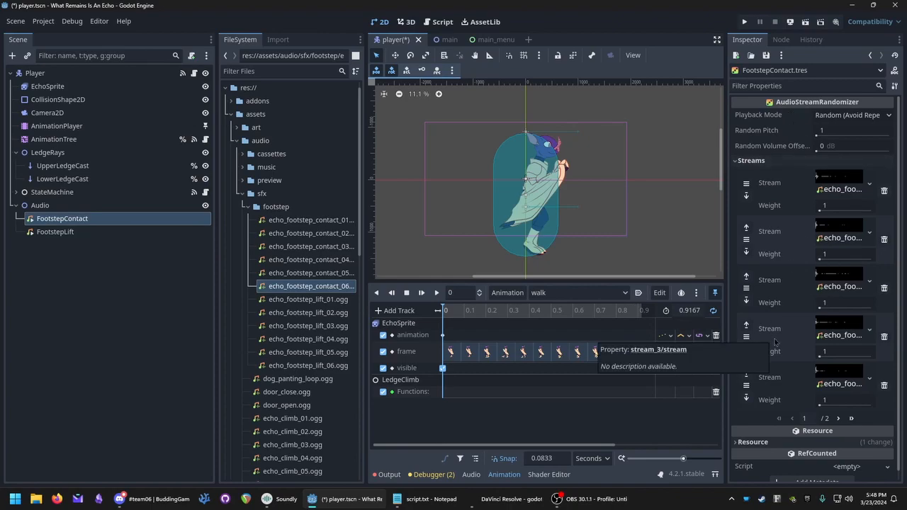
key(ctrl+s)
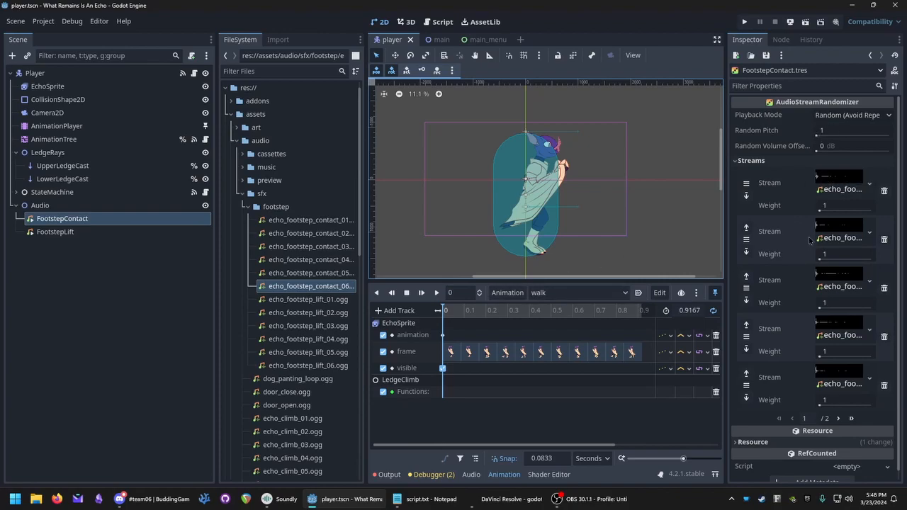
- Set the FootstepContact randomizer's random pitch to 1.1 and random volume offset to 3 dB, and save the scene
click(834, 132)
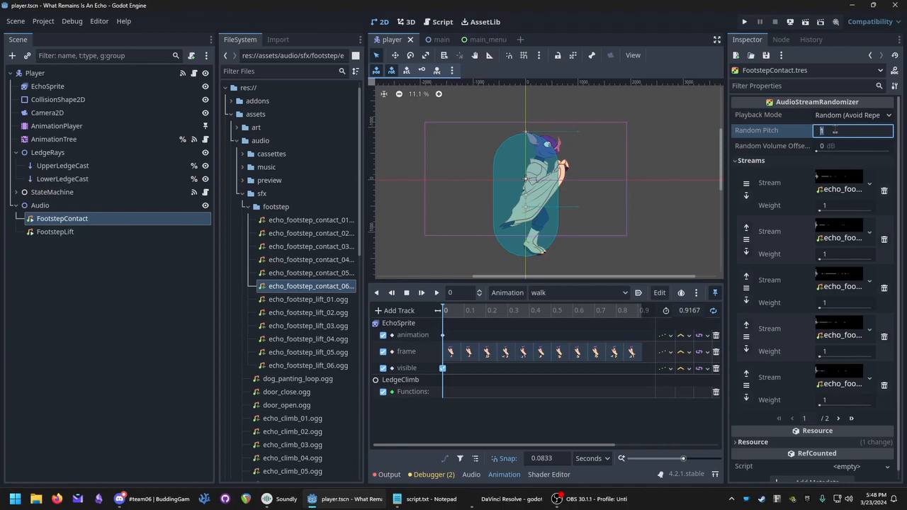
text(1.1)
click(855, 146)
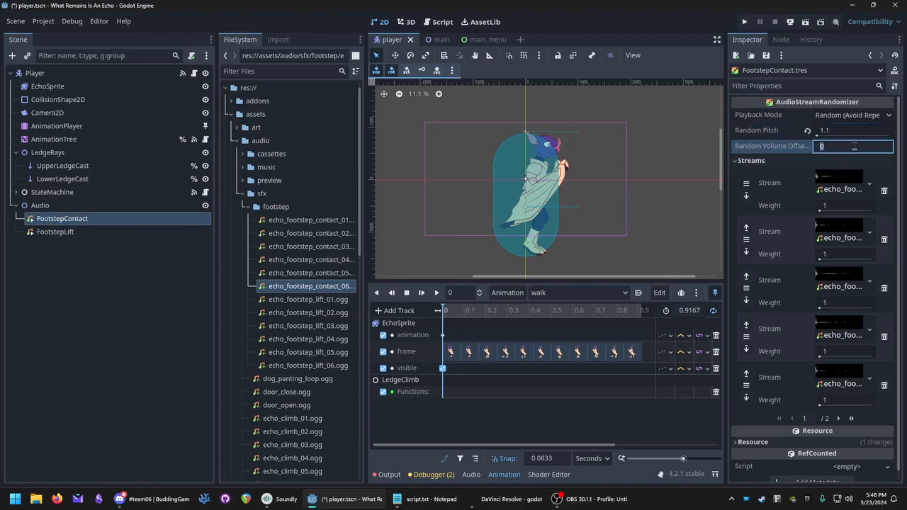
text(3)
key(Return)
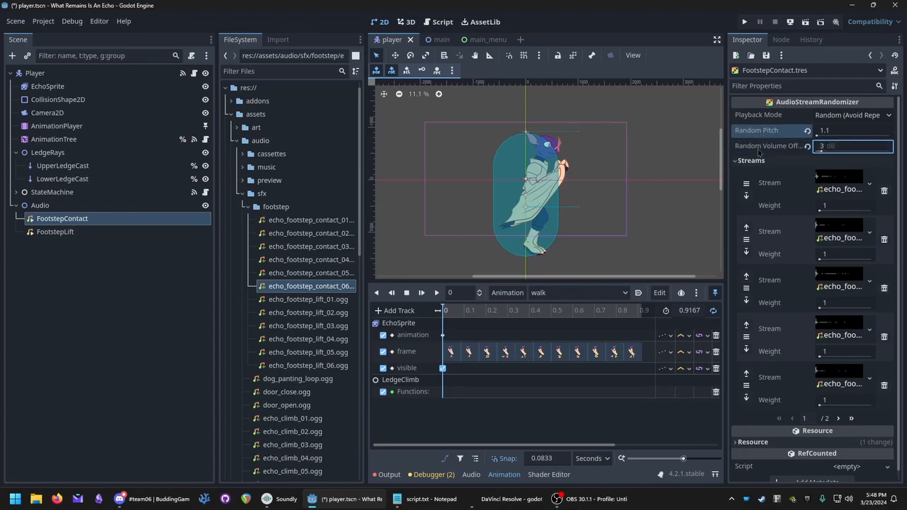
mouse_move(758, 151)
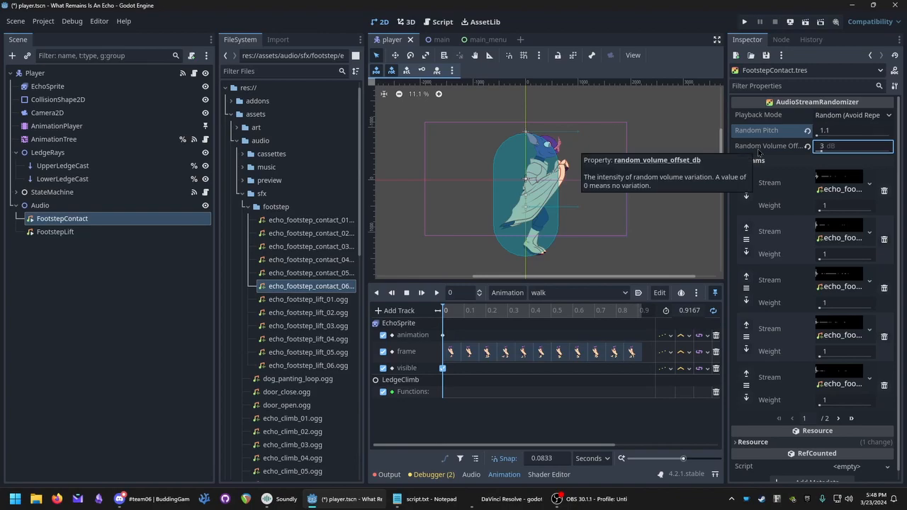
key(ctrl+s)
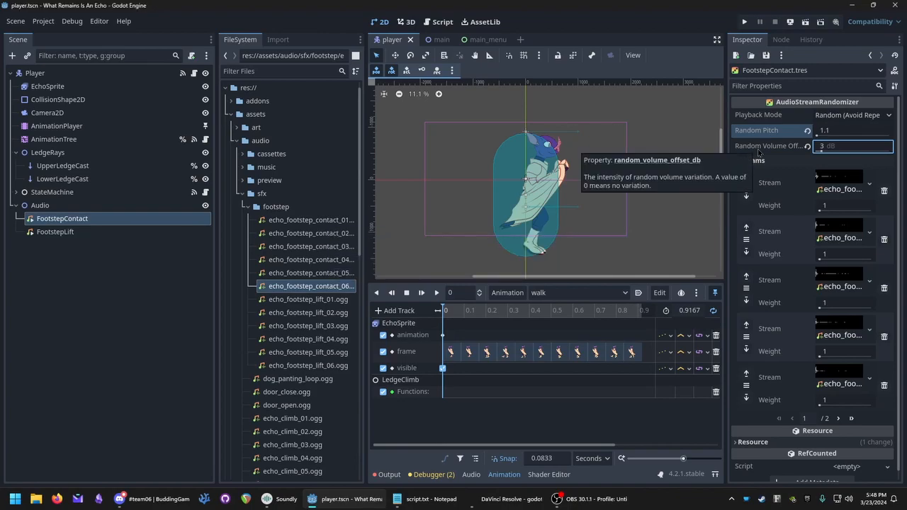
- Assign FootstepContact.tres from resources/audio/sfx as the stream of the FootstepContact audio player node
click(62, 219)
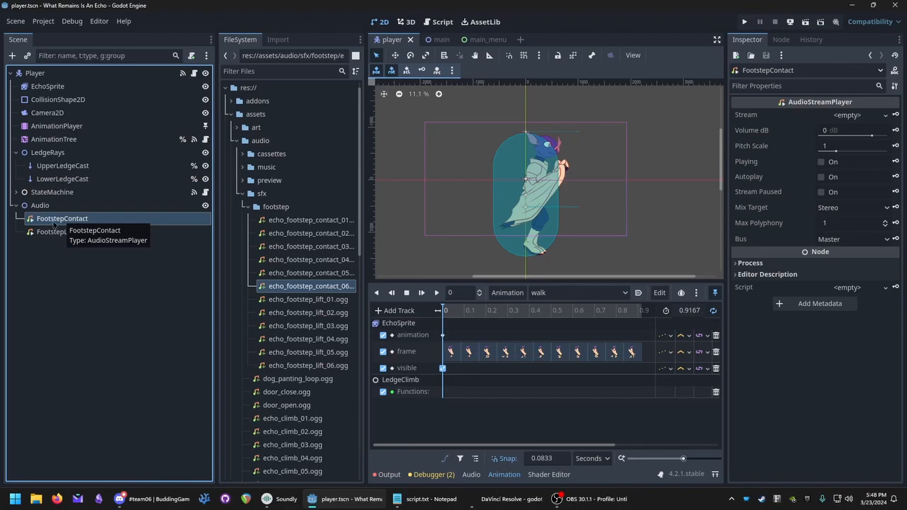
click(242, 193)
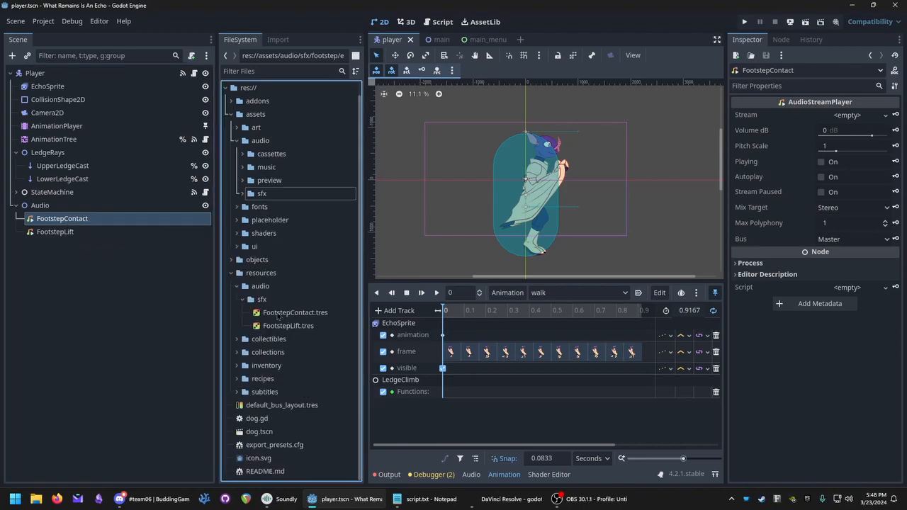
click(272, 314)
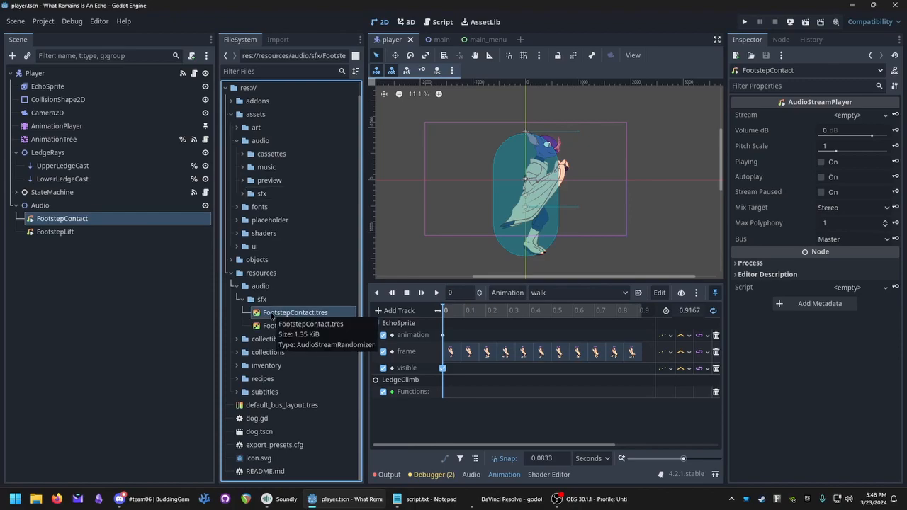
drag(267, 316, 844, 121)
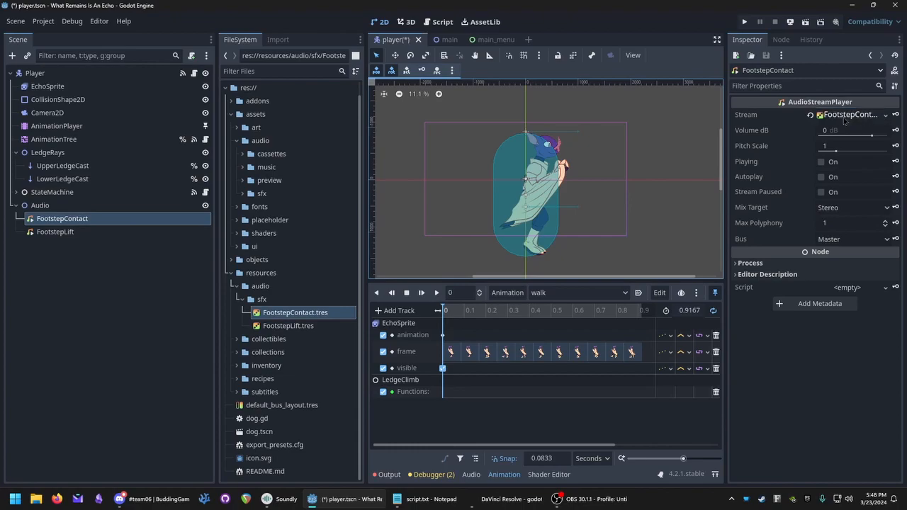
- Preview the FootstepContact player's randomized sound several times and save the player scene
click(821, 162)
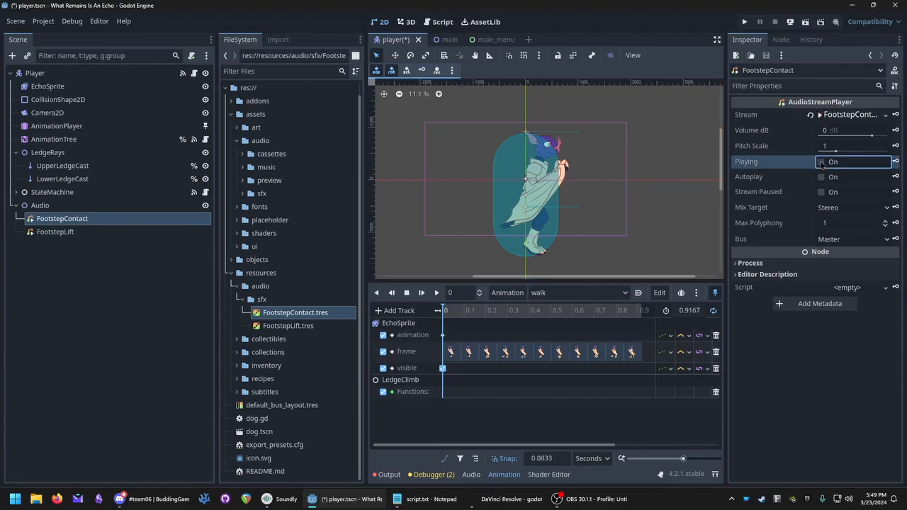
click(821, 164)
click(821, 164)
click(821, 163)
click(821, 162)
click(821, 162)
key(ctrl+s)
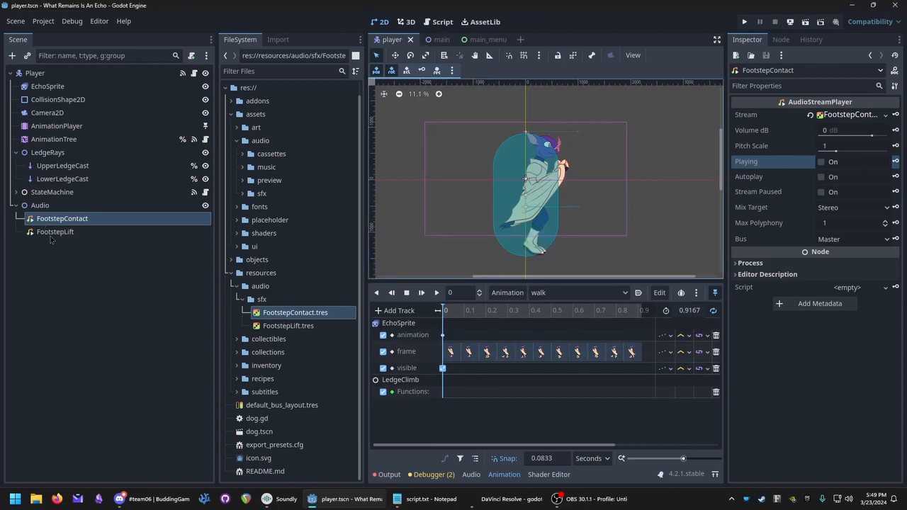
- Open FootstepLift.tres and add a first stream element with echo_footstep_lift_01.ogg assigned to it
click(303, 326)
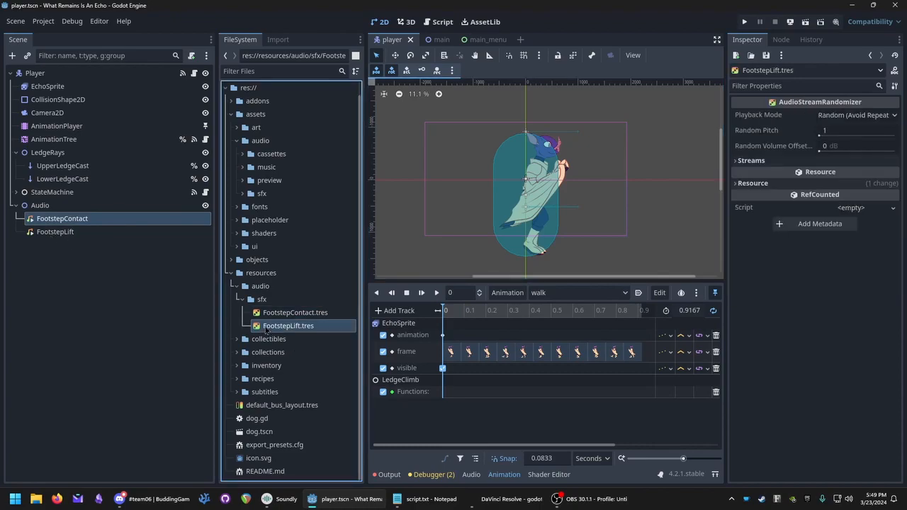
click(243, 193)
click(294, 300)
click(751, 161)
click(817, 176)
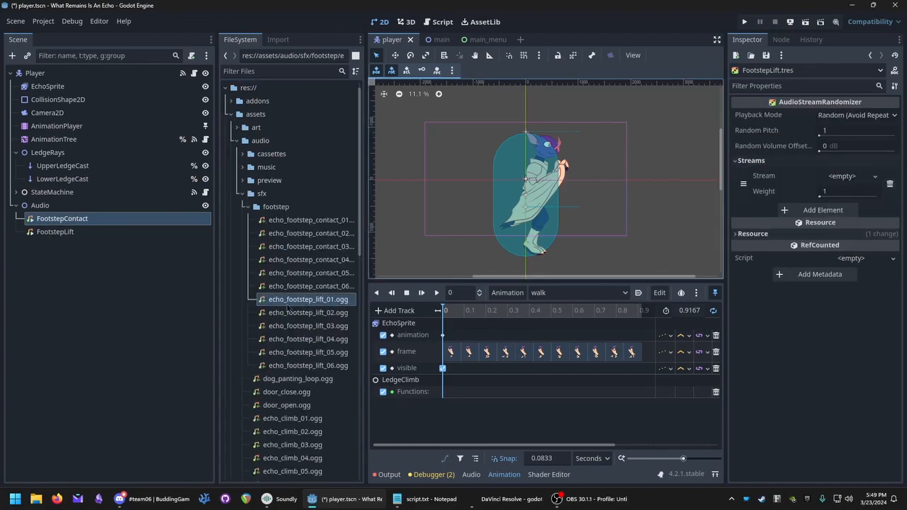
drag(294, 300, 843, 182)
- Add five more stream elements to the FootstepLift randomizer and assign echo_footstep_lift_02.ogg through echo_footstep_lift_06.ogg to them in order
click(816, 225)
click(284, 316)
drag(283, 317, 843, 224)
click(817, 274)
drag(287, 326, 843, 324)
click(816, 323)
click(816, 371)
drag(287, 353, 843, 374)
click(816, 420)
- Set the FootstepLift randomizer's random pitch to 1.2 and random volume offset to 3 dB, and save the scene
click(836, 131)
text(1.2)
key(Tab)
text(3)
key(ctrl+z)
click(849, 135)
click(848, 144)
text(3)
key(Return)
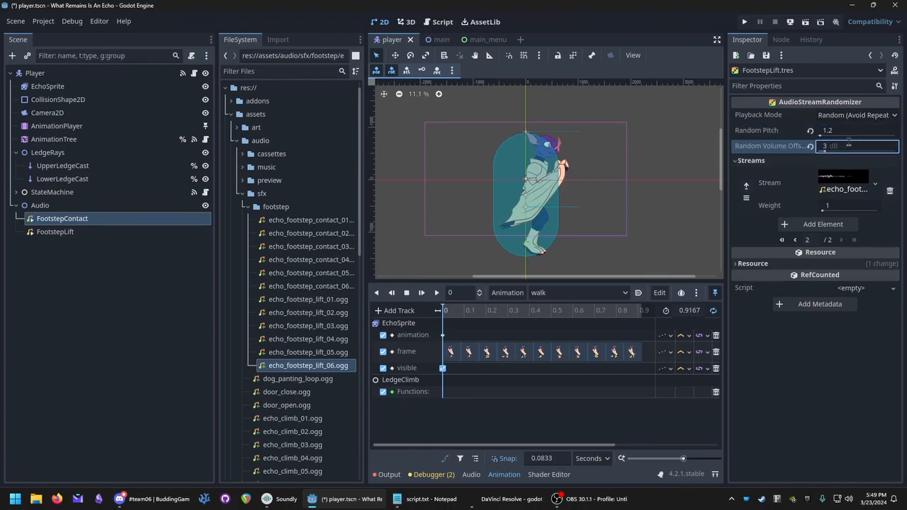
key(ctrl+s)
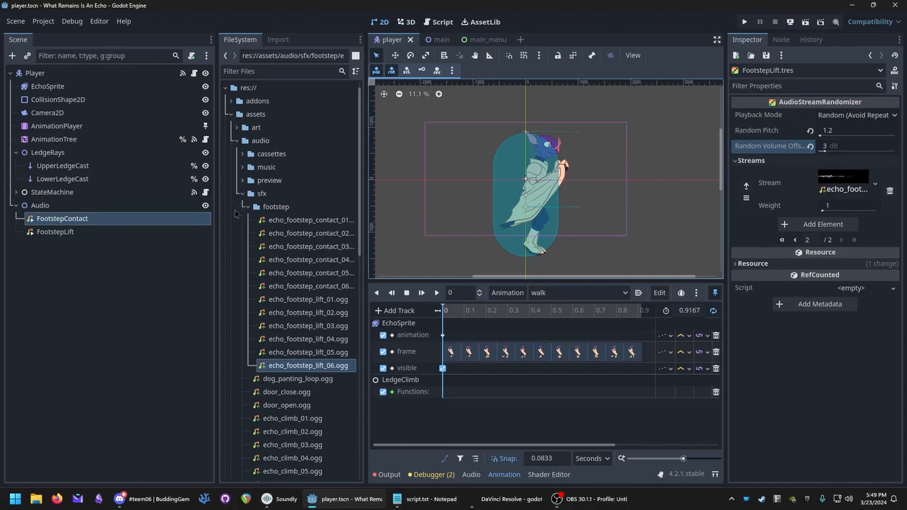
- Assign FootstepLift.tres as the FootstepLift node's stream, preview its sound, and save the player scene
click(237, 154)
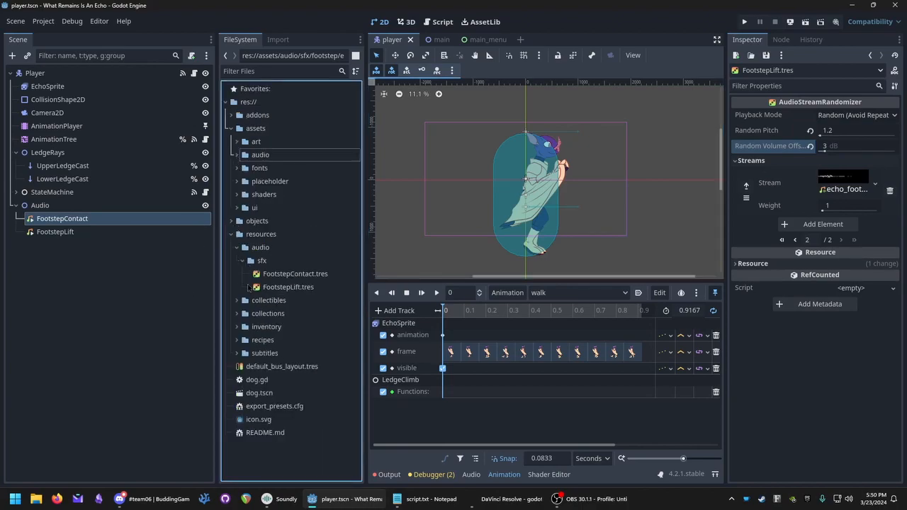
click(56, 231)
drag(287, 287, 841, 116)
click(823, 163)
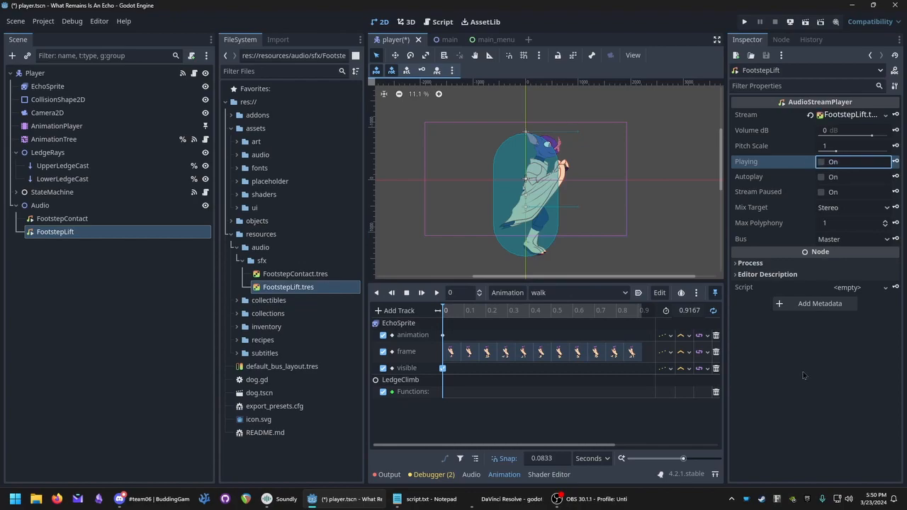
key(ctrl+s)
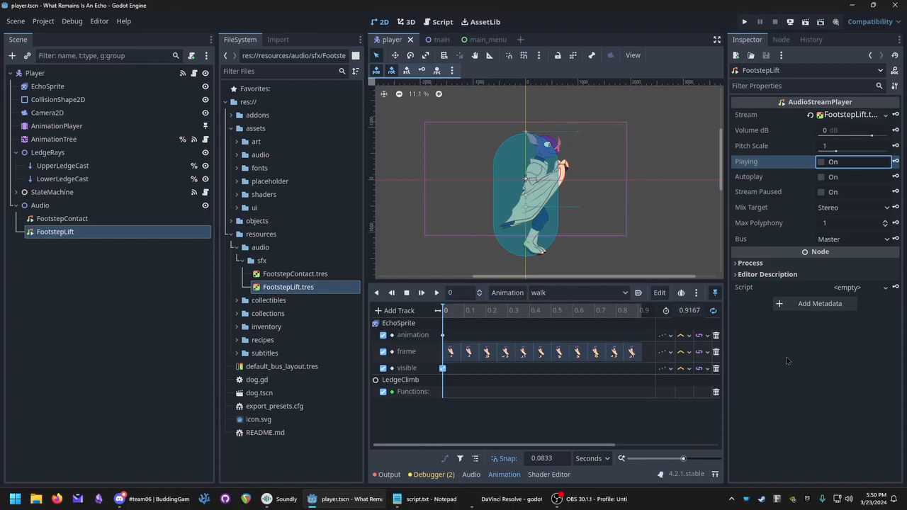
click(68, 220)
click(71, 233)
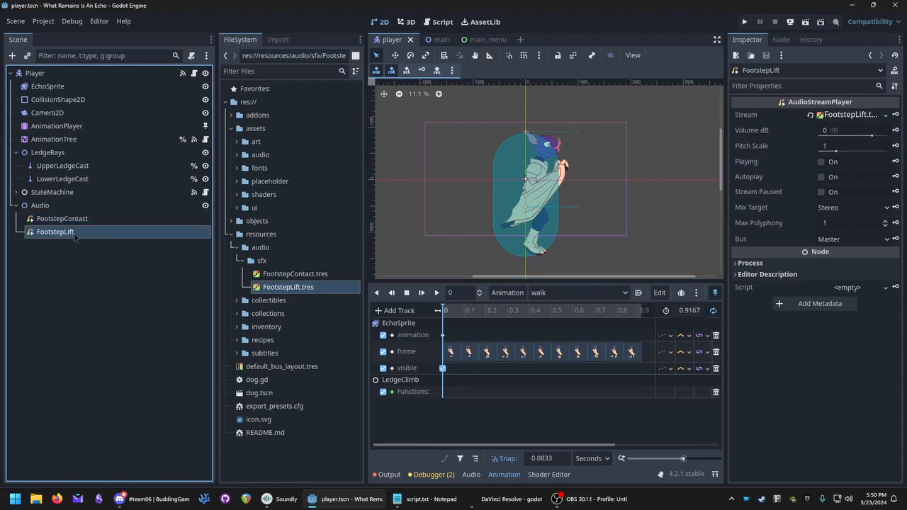
click(459, 316)
drag(464, 316, 434, 315)
click(99, 265)
click(62, 165)
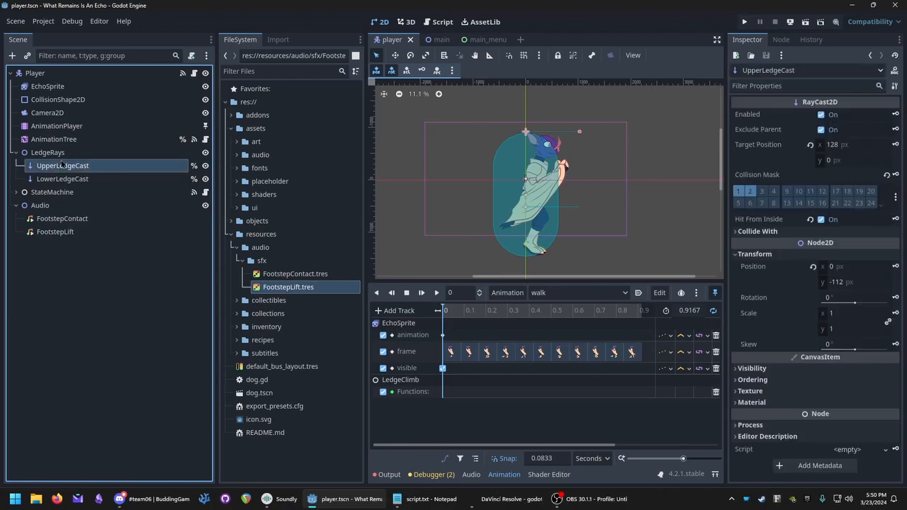
- Unpin the AnimationPlayer, select its node again and open the walk animation for editing
click(714, 293)
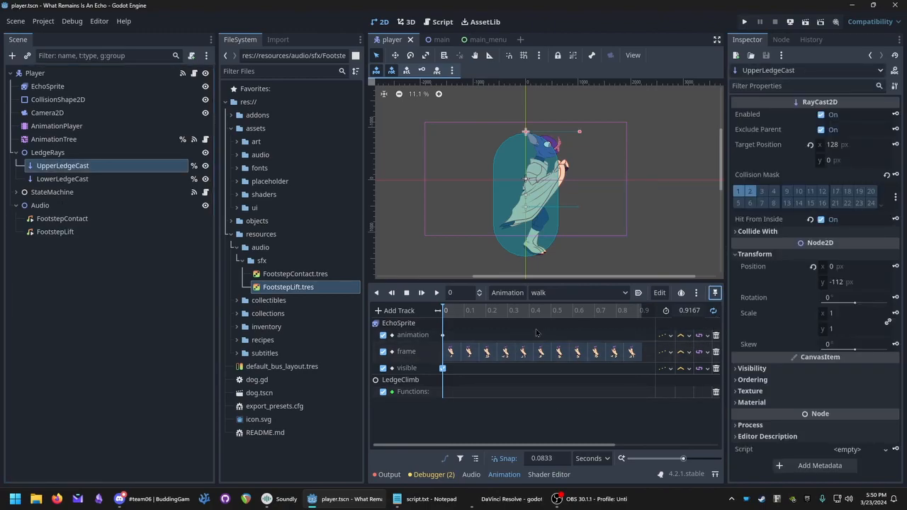
click(473, 474)
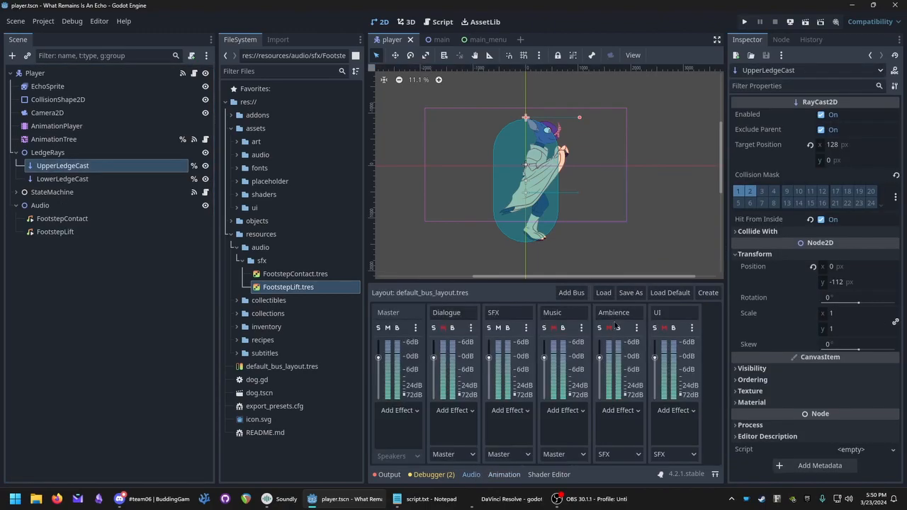
click(174, 318)
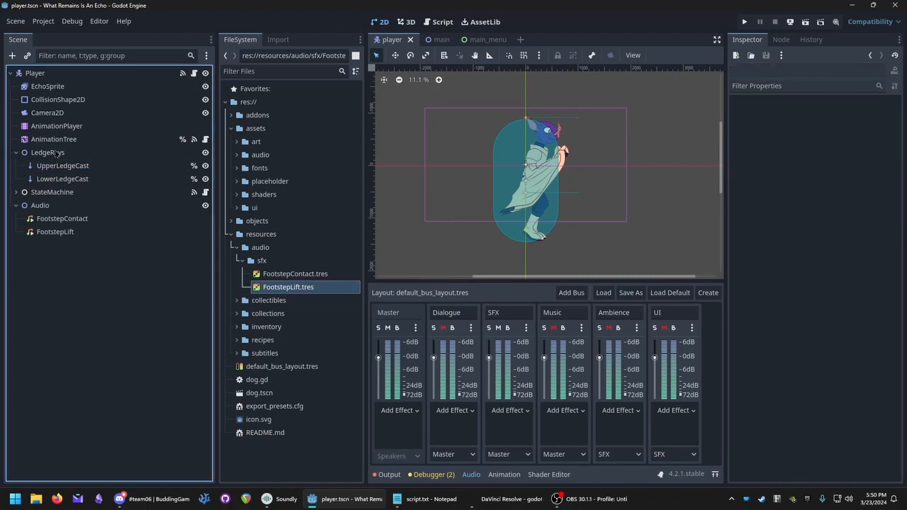
click(56, 128)
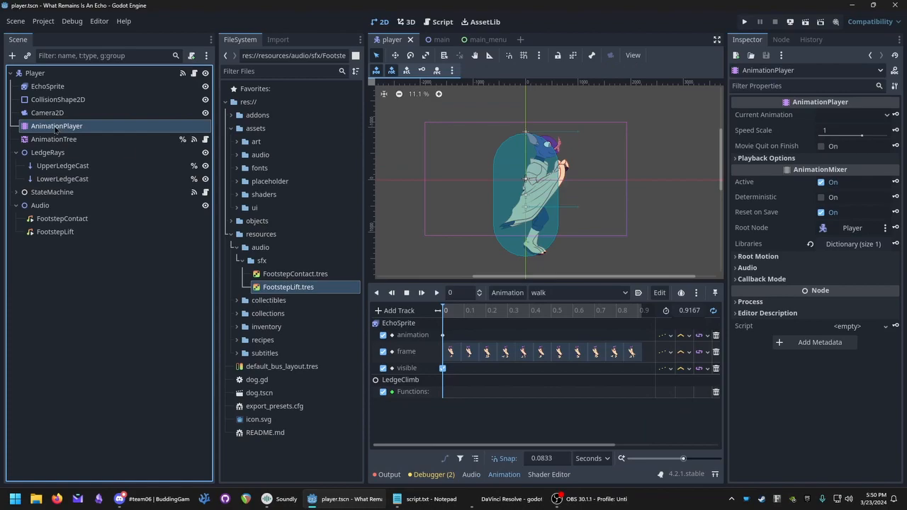
click(567, 293)
click(550, 301)
click(551, 295)
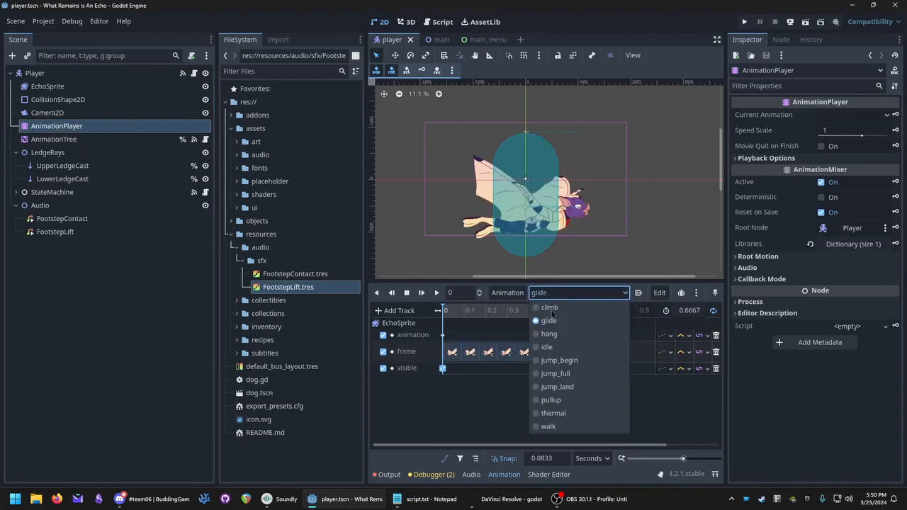
click(555, 427)
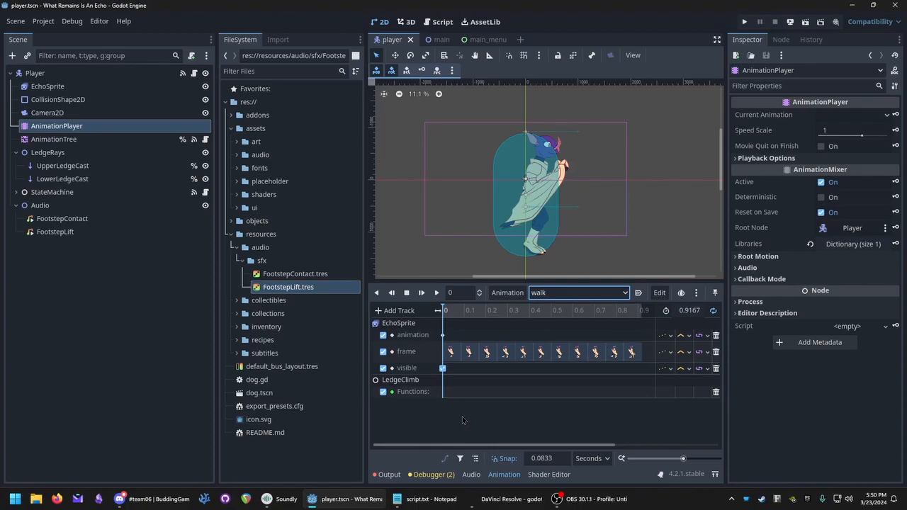
- Add a Call Method track targeting the FootstepContact node to the walk animation
click(394, 311)
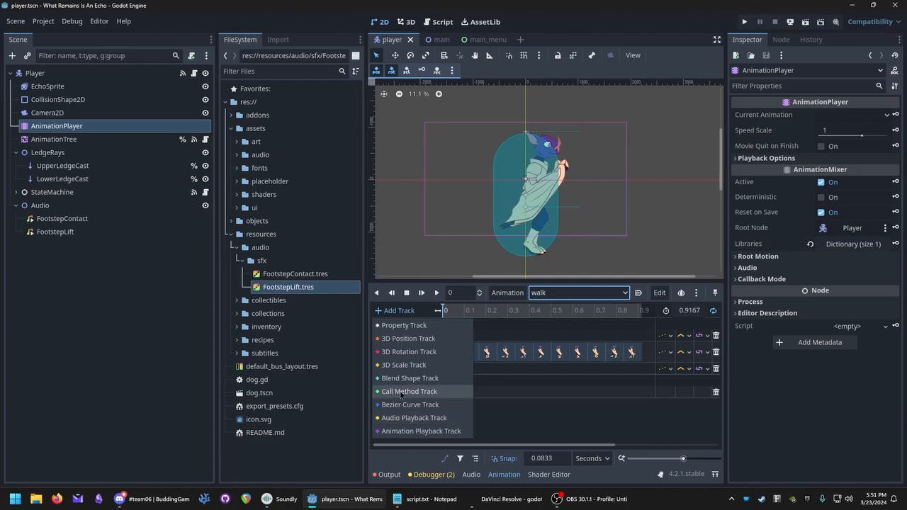
click(401, 392)
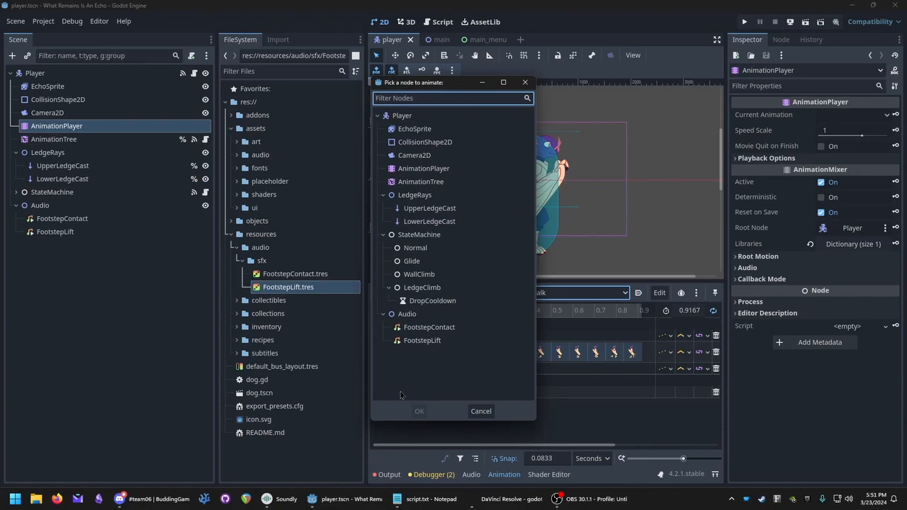
click(413, 328)
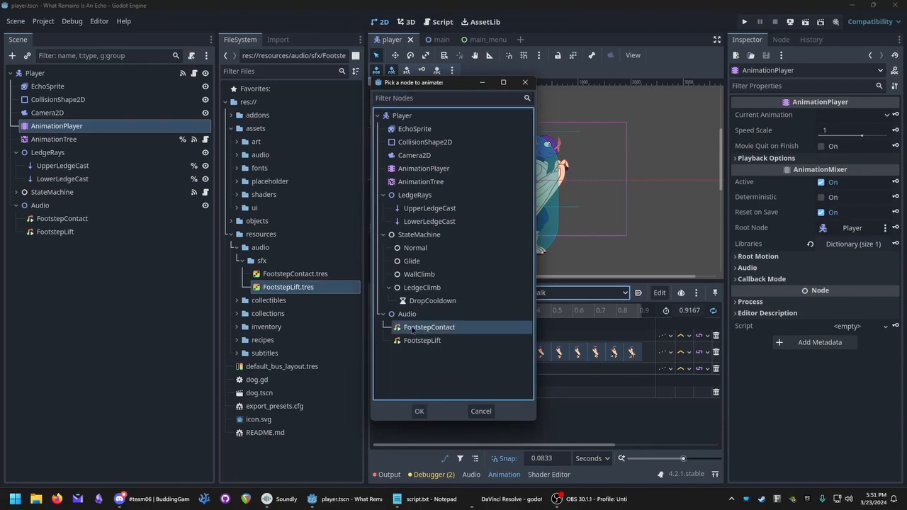
double_click(413, 328)
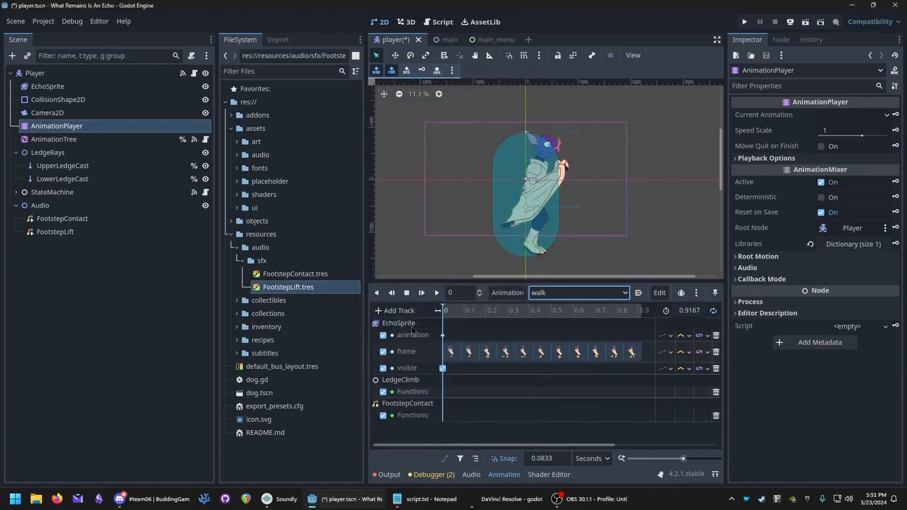
- Add a Call Method track targeting the FootstepLift node to the walk animation and widen the animation timeline area
click(398, 311)
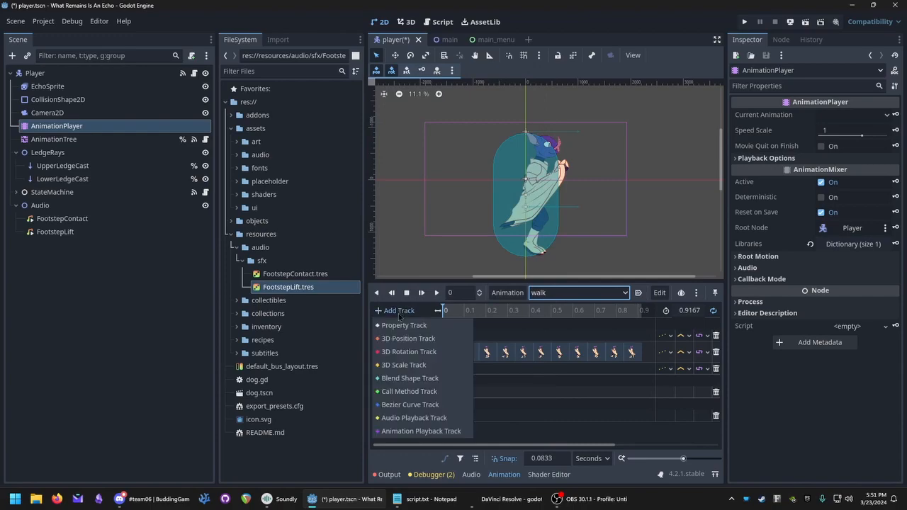
click(400, 392)
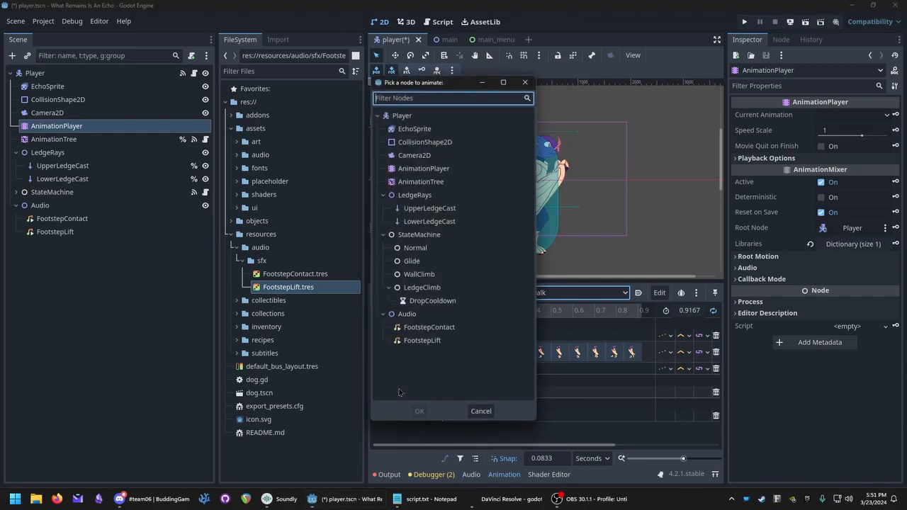
click(423, 341)
double_click(423, 341)
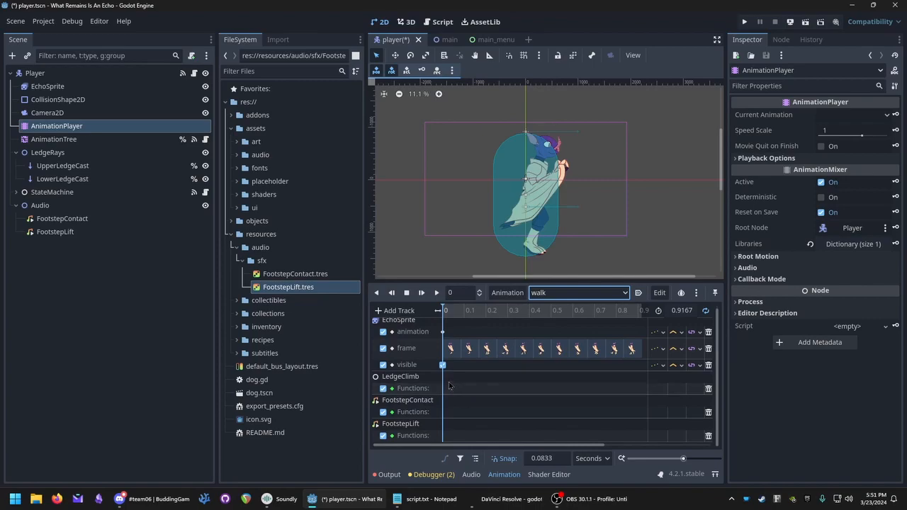
drag(723, 393, 854, 393)
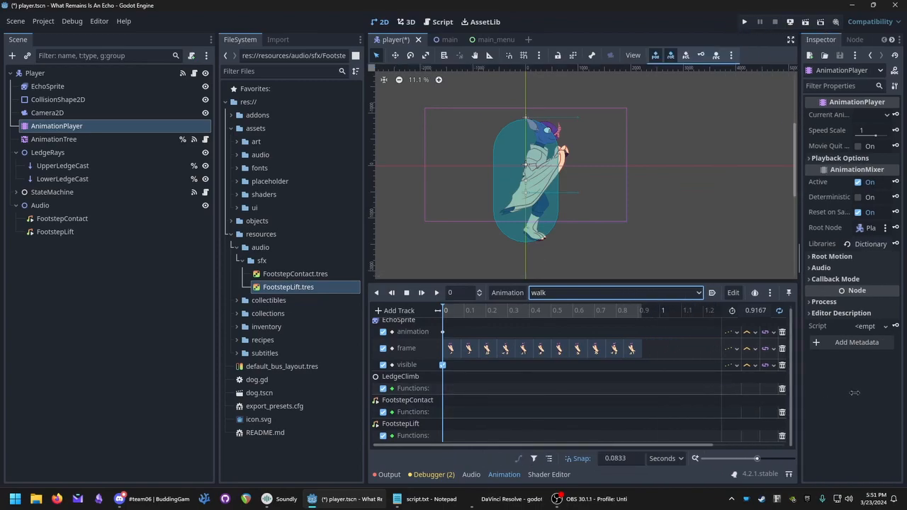
drag(365, 405, 331, 405)
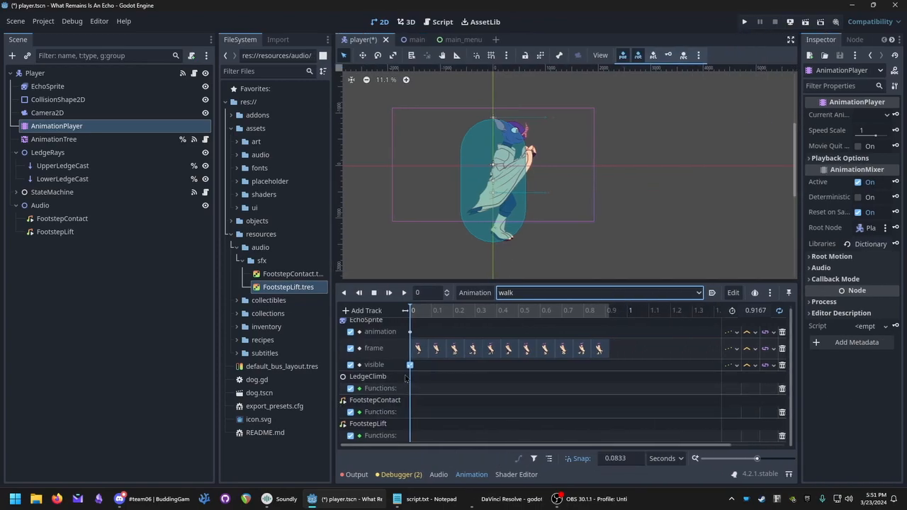
- Insert a play method call at 0.3333 s on the walk animation's FootstepContact track and save the scene
ctrl+scroll(418, 340, up, 4)
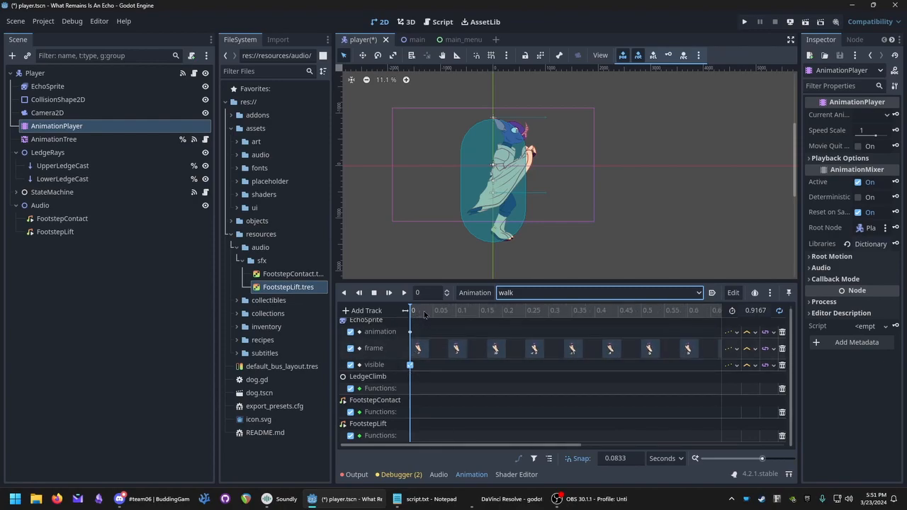
click(454, 314)
drag(461, 315, 514, 335)
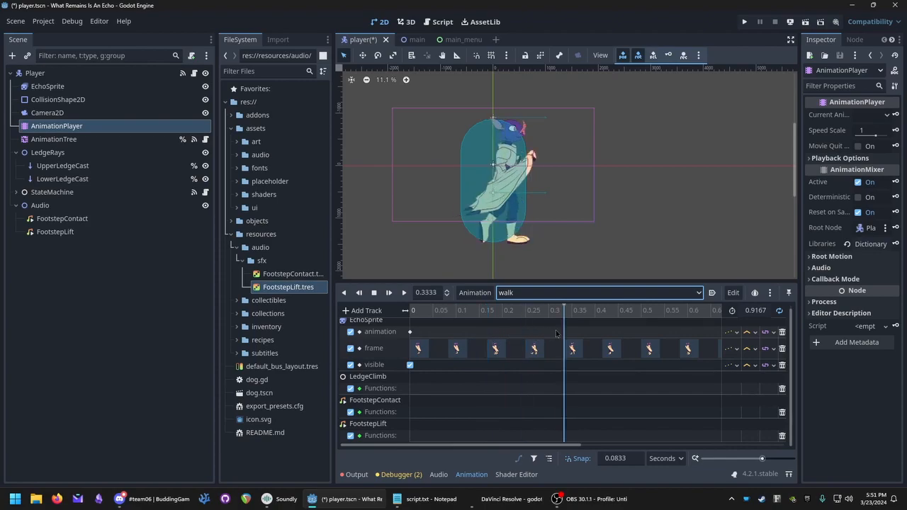
drag(540, 335, 563, 334)
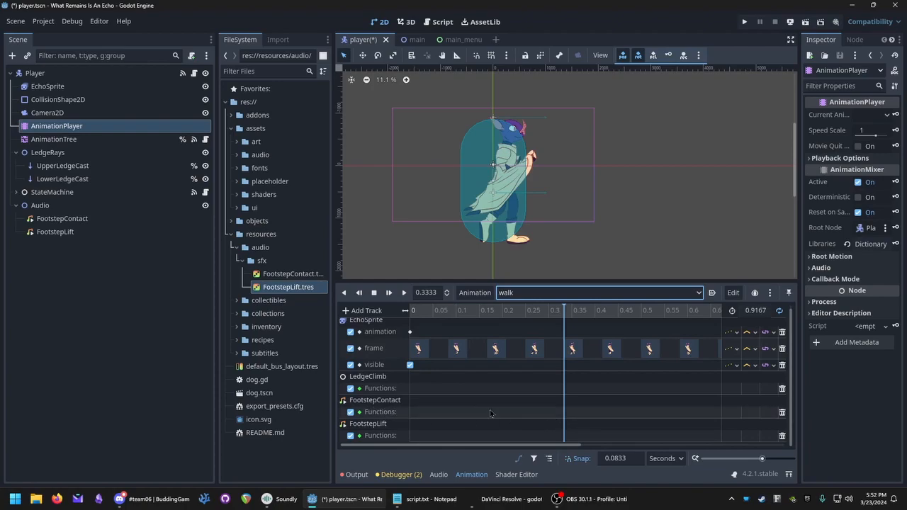
right_click(566, 415)
click(579, 420)
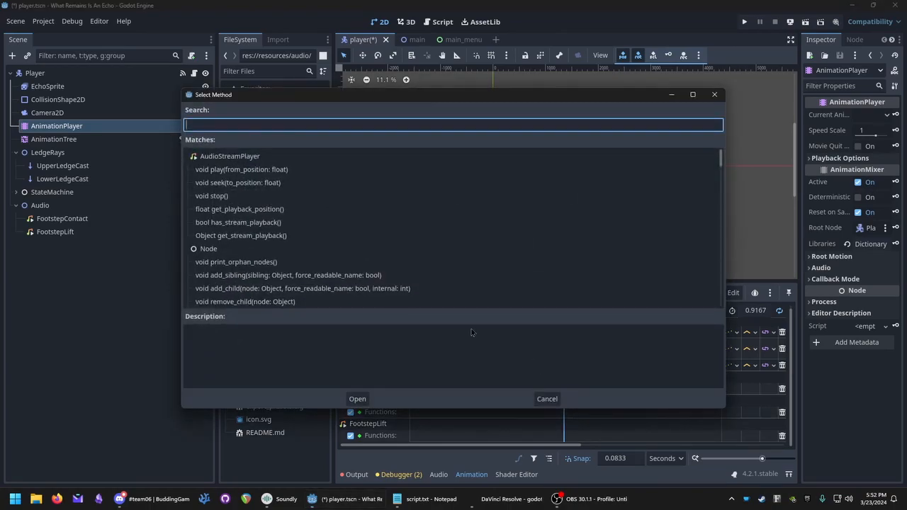
click(210, 172)
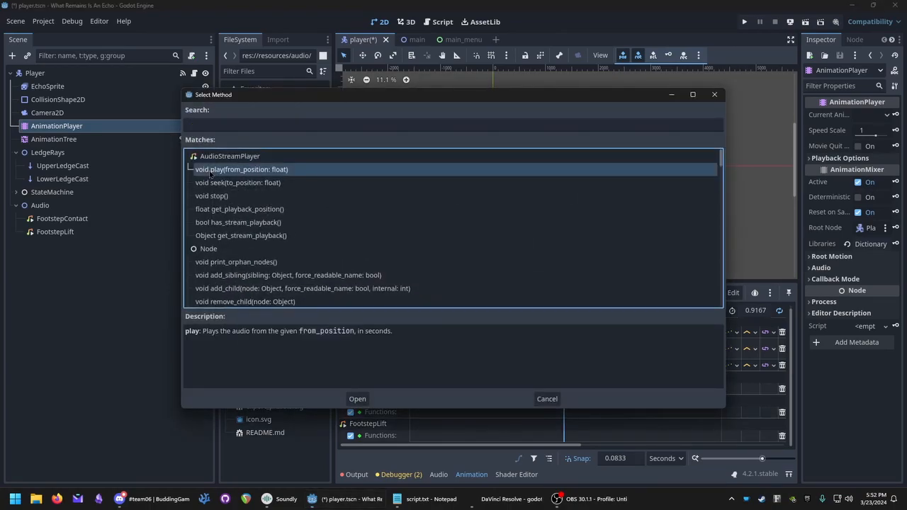
double_click(210, 172)
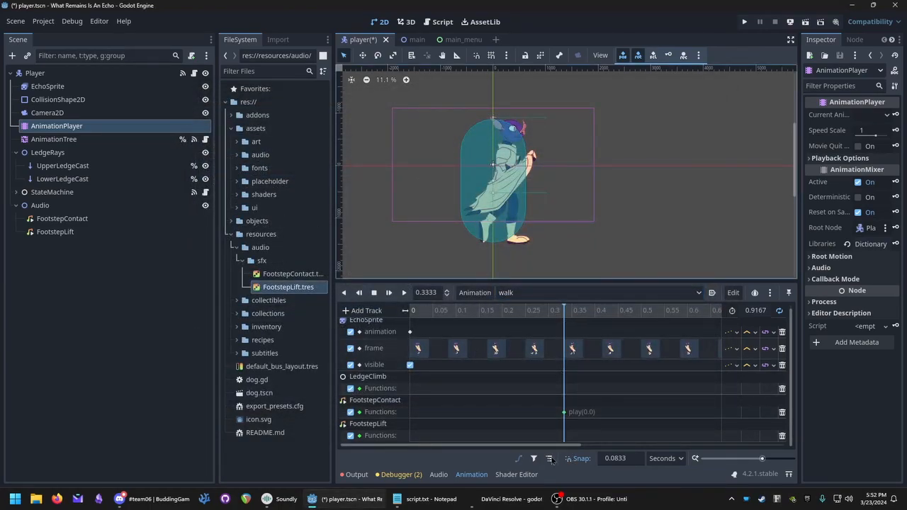
key(ctrl+s)
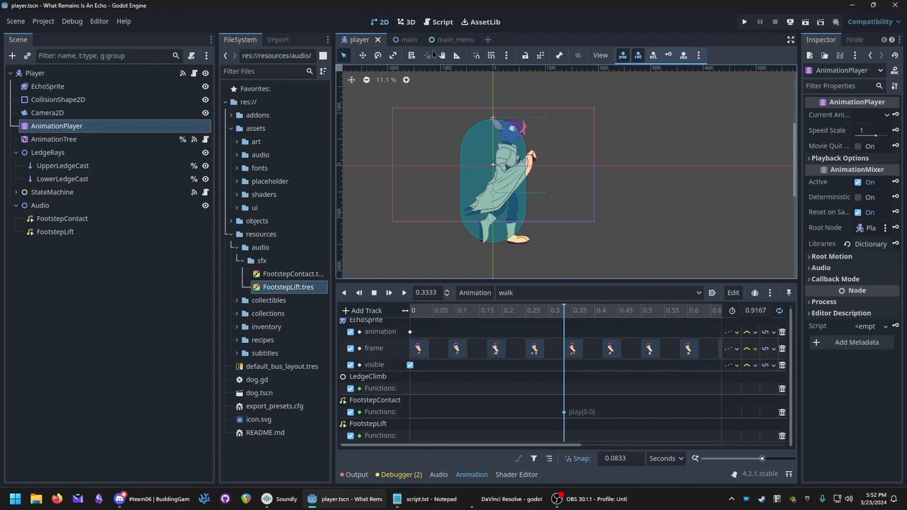
- Run the project and walk the player back and forth to test the footstep contact sound
key(F5)
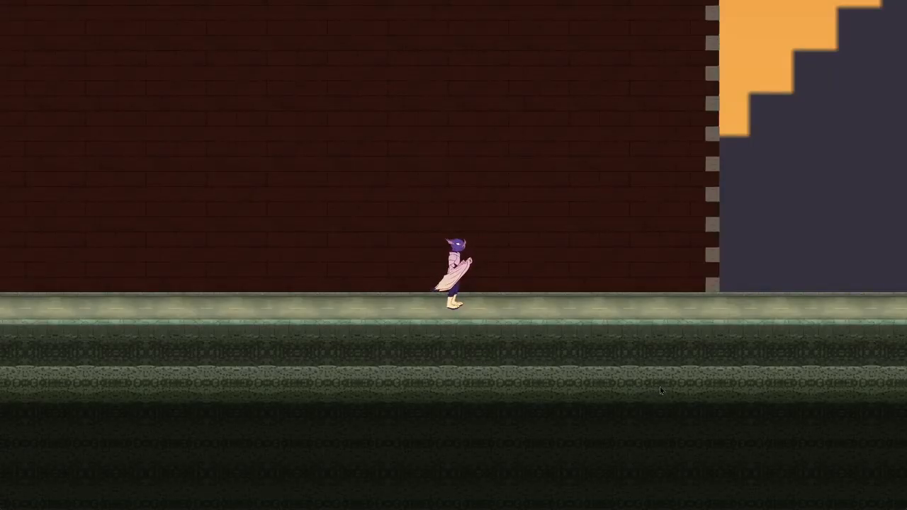
key(Left)
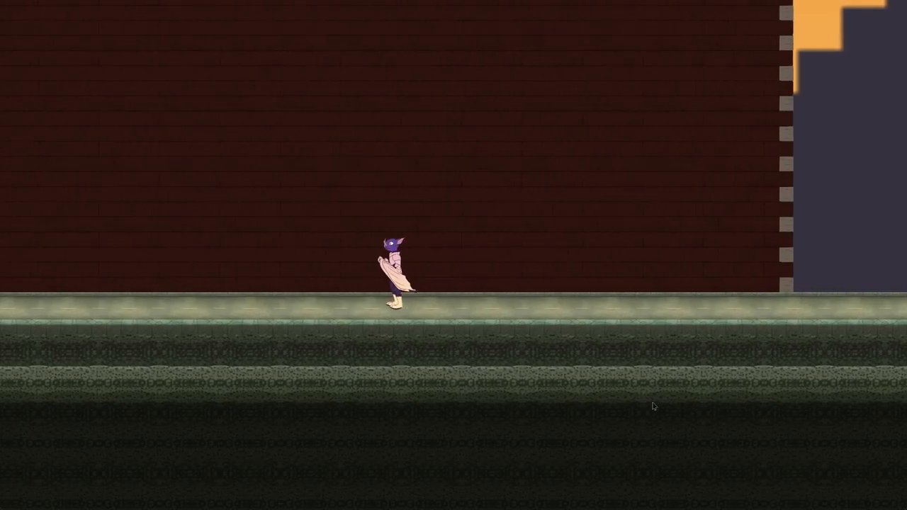
key(Right)
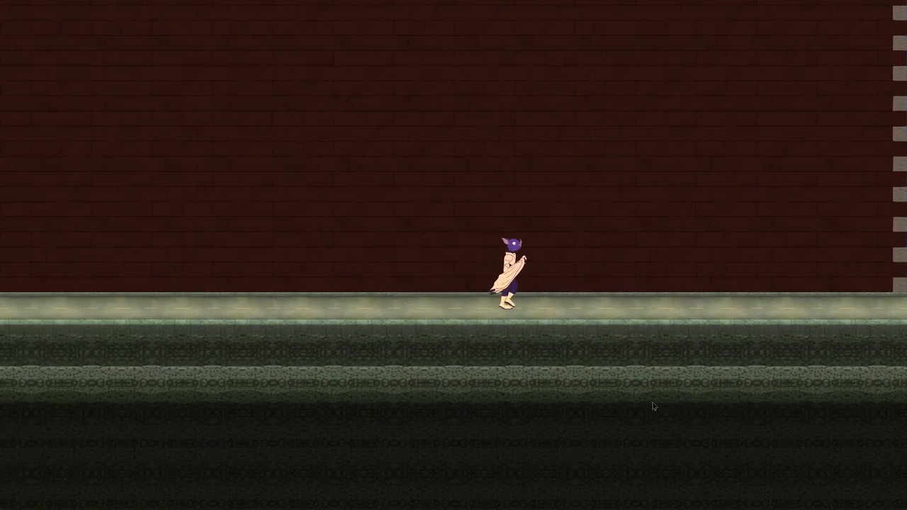
key(Left)
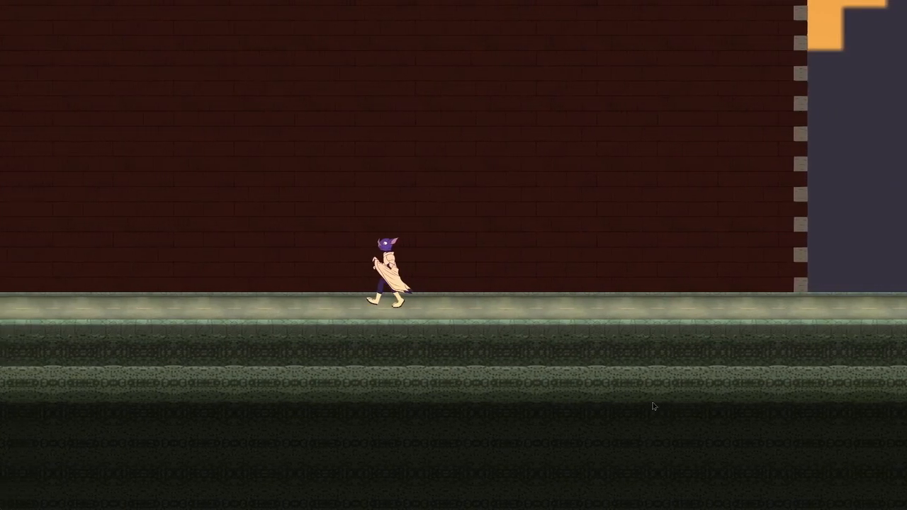
key(Right)
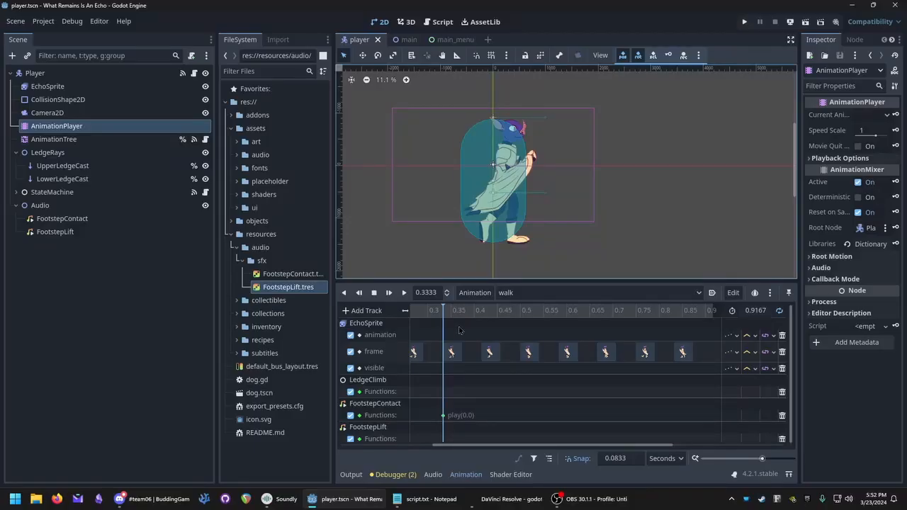
- Insert a second play method call at 0.8333 s on the FootstepContact track
drag(460, 330, 662, 332)
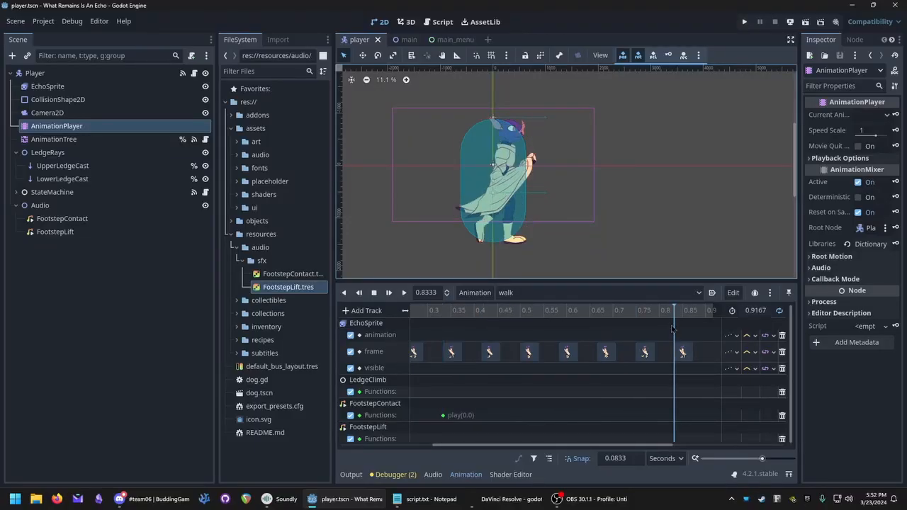
click(678, 419)
key(Return)
- Scrub the walk frames for the foot lift and insert a play method call at 0.1667 s on the FootstepLift track
click(679, 445)
drag(678, 445, 496, 445)
drag(558, 312, 488, 338)
drag(557, 444, 633, 454)
click(467, 312)
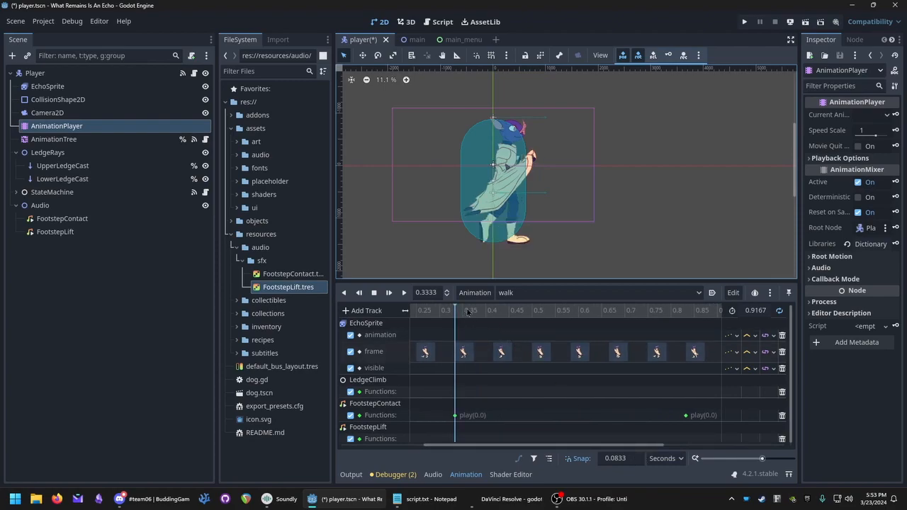
drag(467, 313, 647, 319)
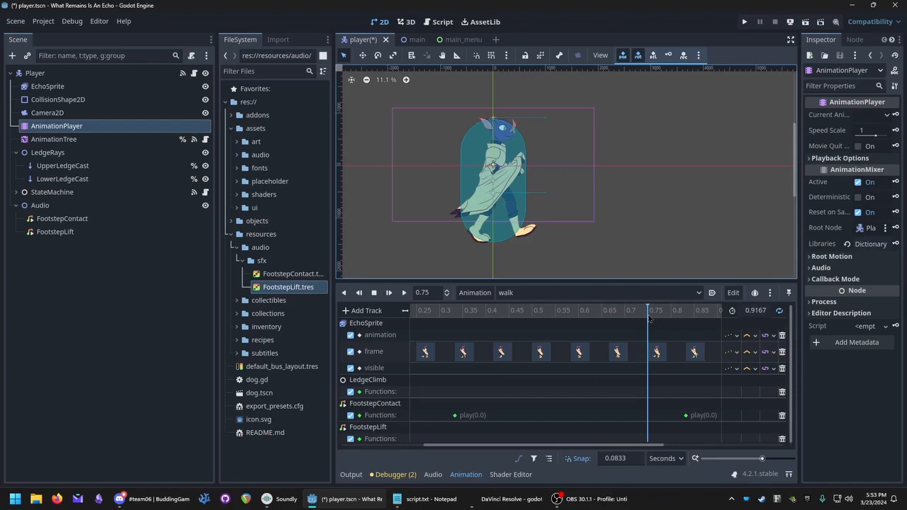
drag(645, 446, 561, 446)
click(418, 314)
drag(417, 316, 481, 336)
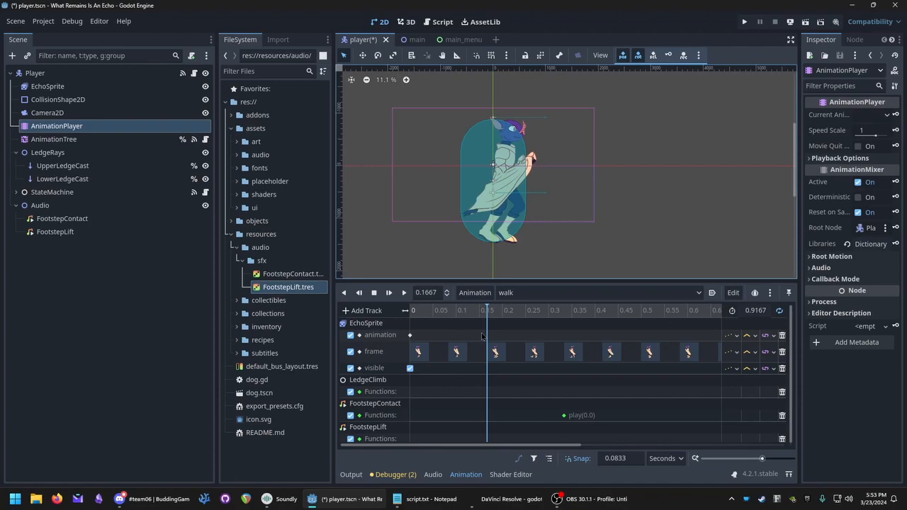
right_click(493, 441)
click(502, 447)
double_click(249, 173)
- Insert a second play method call at 0.6667 s on the FootstepLift track
drag(386, 445, 496, 445)
drag(497, 310, 582, 310)
right_click(576, 440)
click(599, 446)
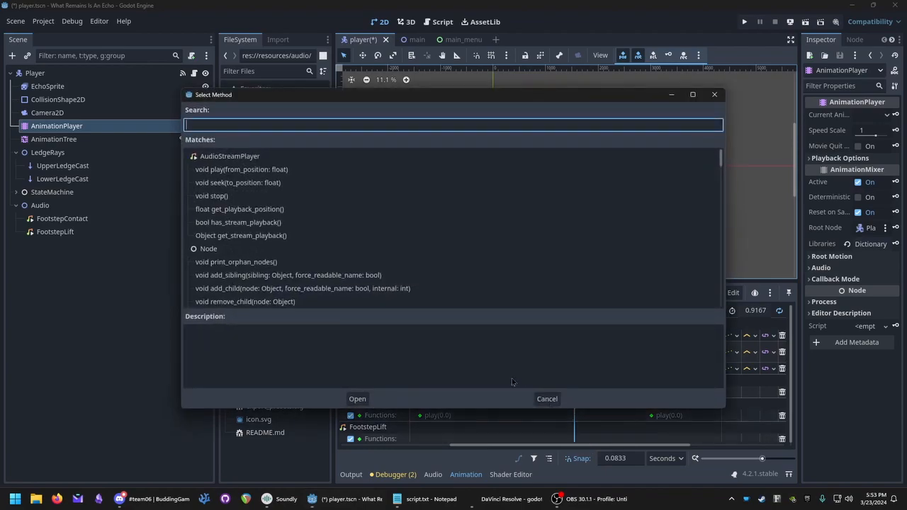
double_click(246, 172)
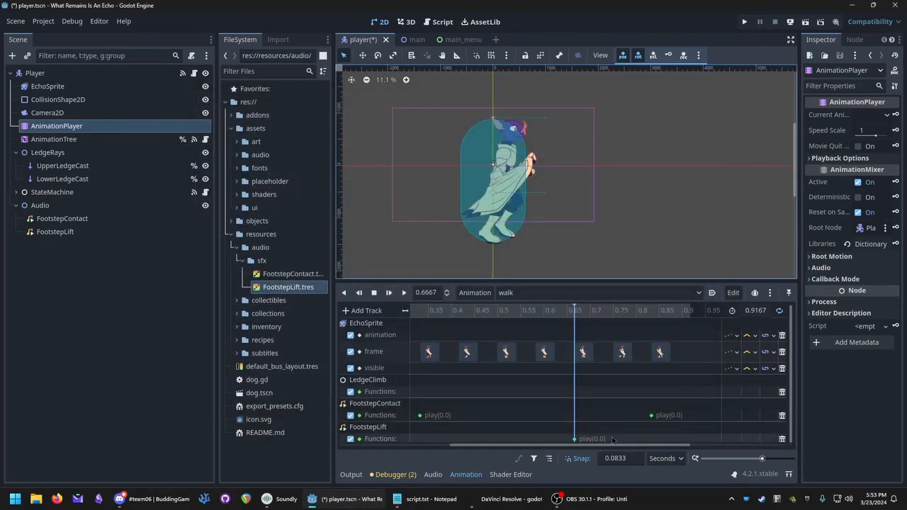
drag(569, 444, 460, 459)
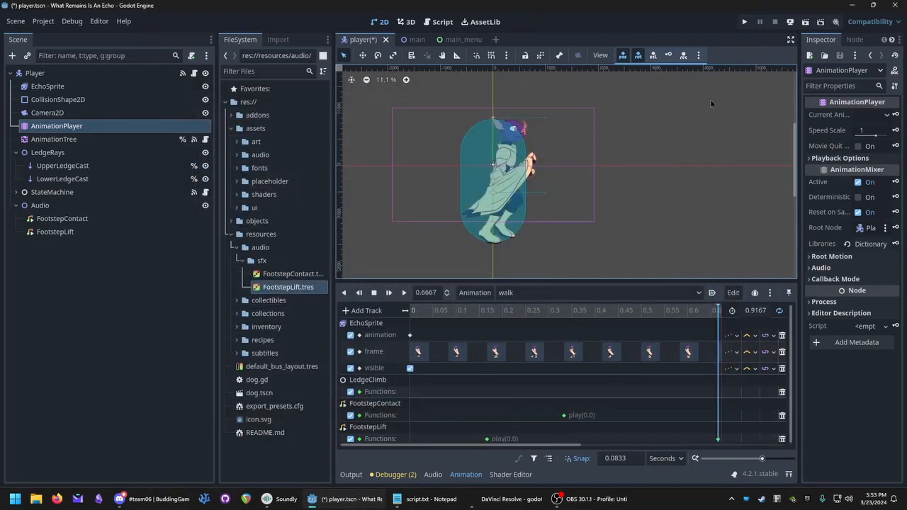
- Run the project, walk the player both ways to test the contact and lift sounds, and exit the game
click(743, 22)
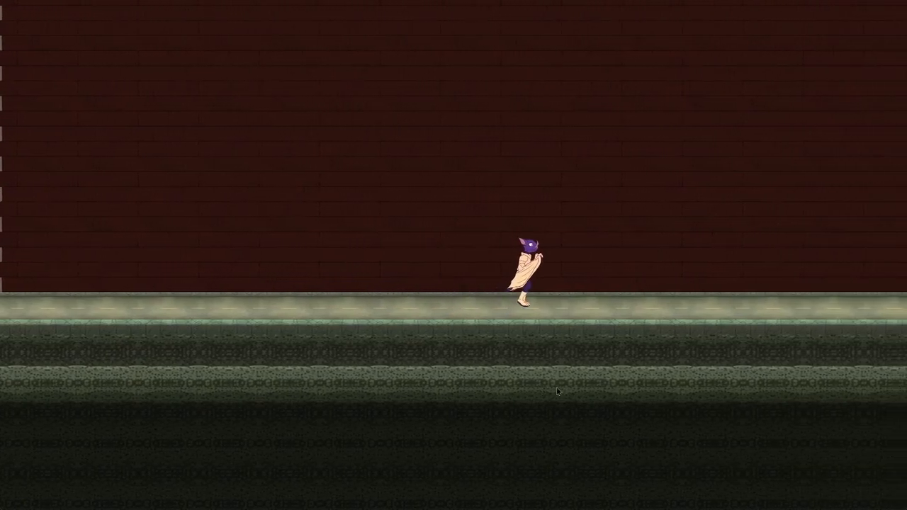
key(Left)
key(Right)
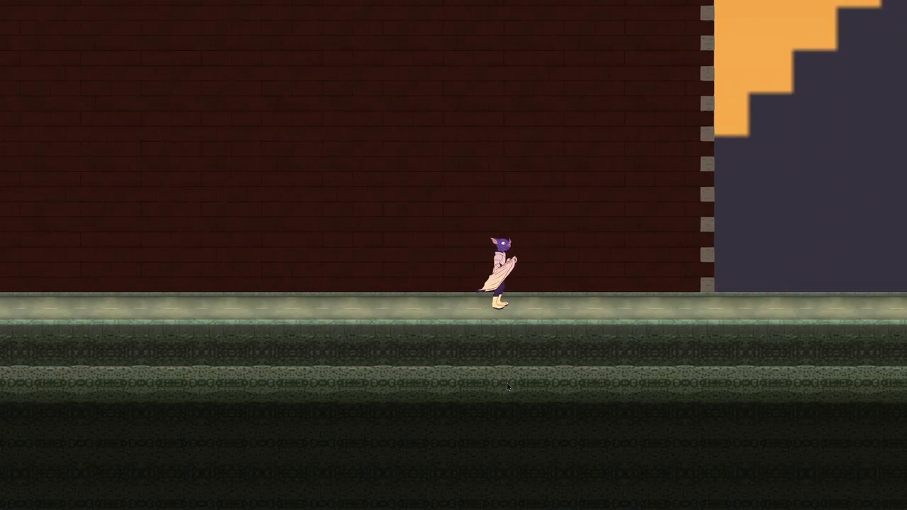
key(Left)
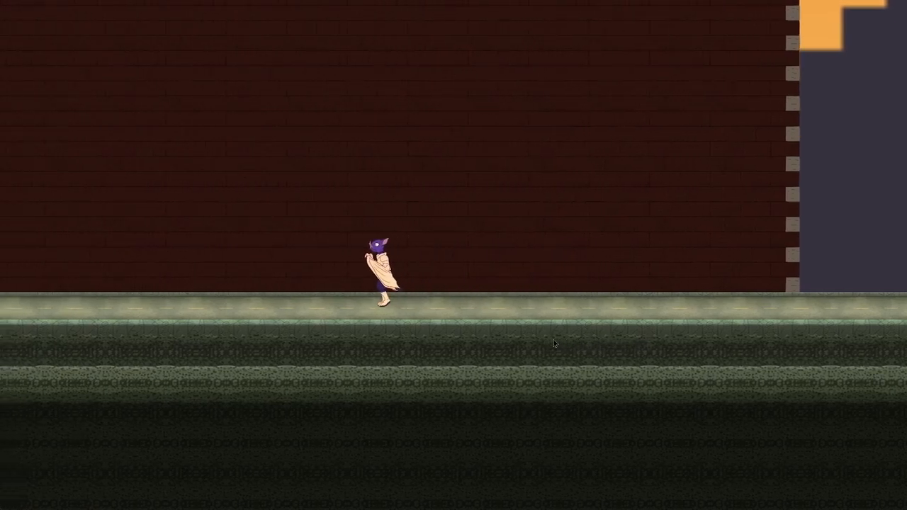
key(Escape)
click(488, 382)
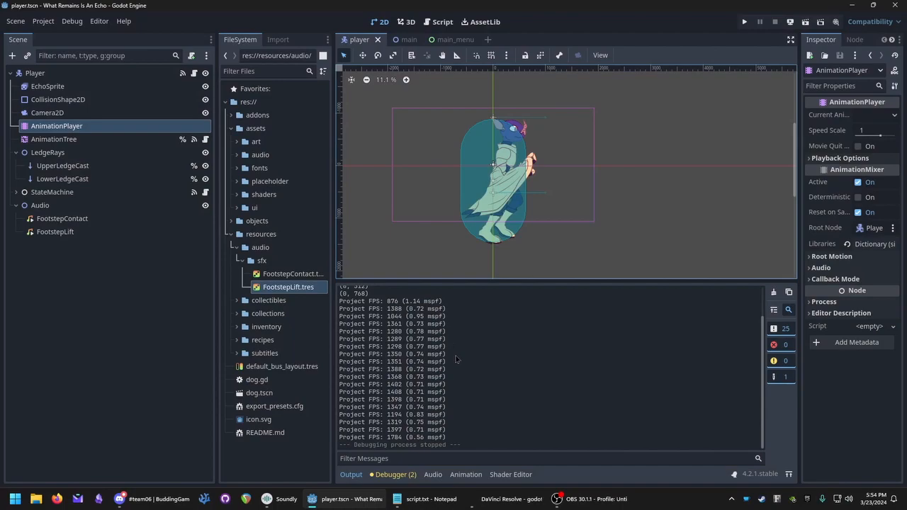
- Set the FootstepLift node's volume to -10 dB
click(64, 233)
click(876, 131)
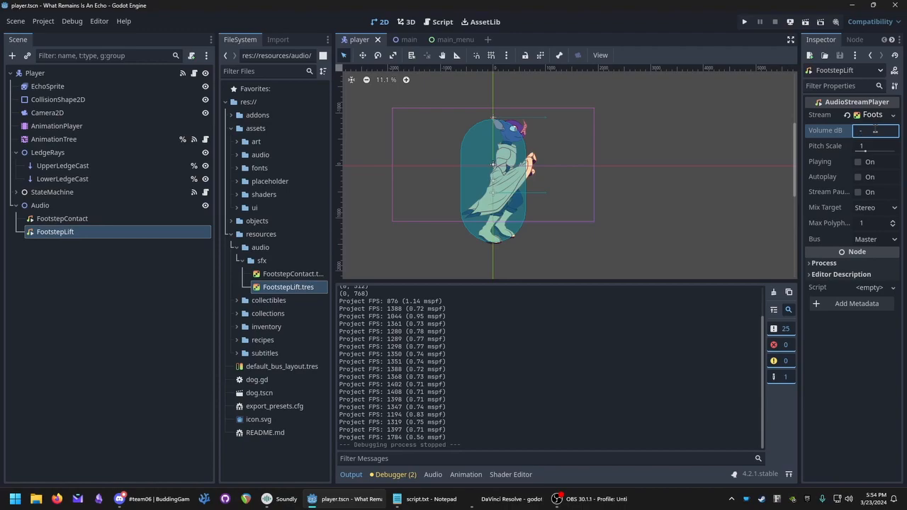
text(-10)
key(Return)
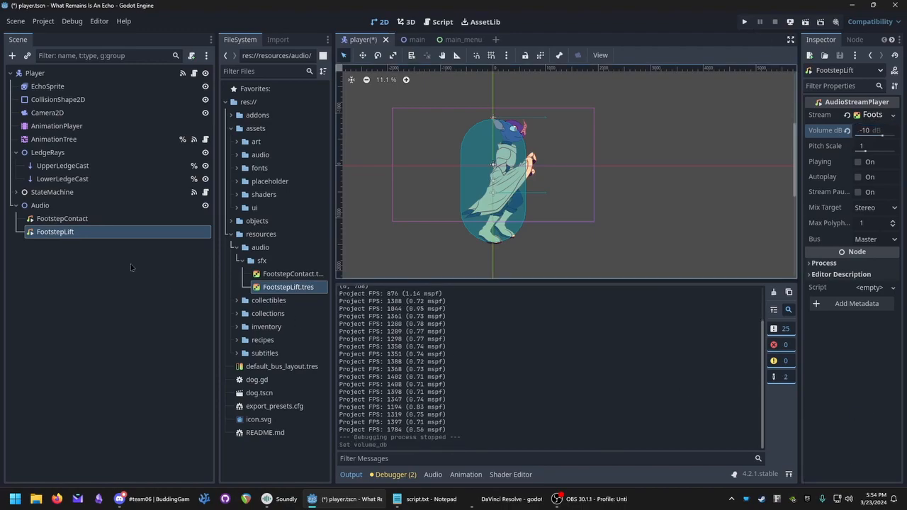
- Reopen the walk animation and move the first FootstepContact play key to about 0.39 s
click(46, 206)
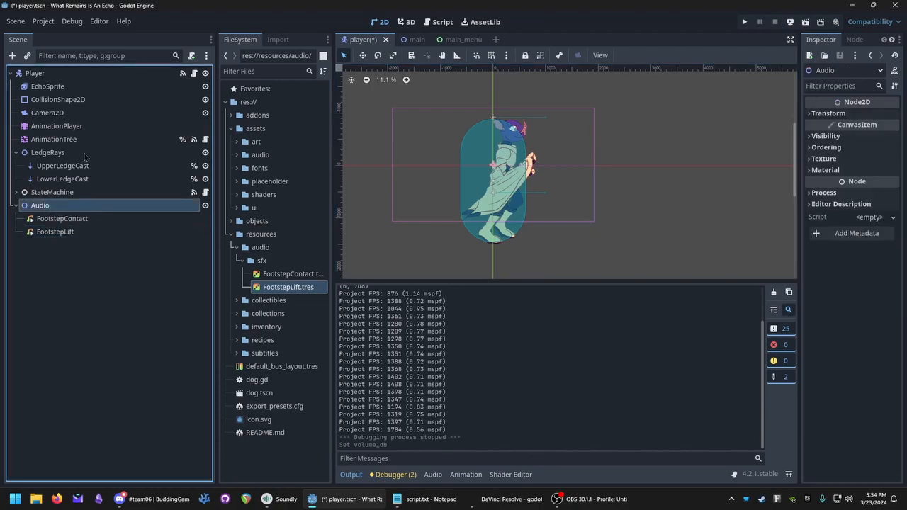
click(56, 127)
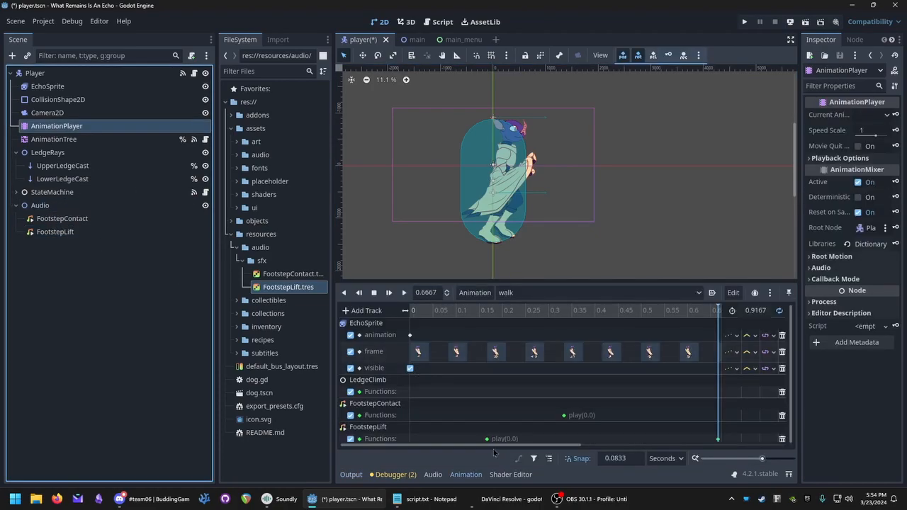
drag(530, 446, 562, 445)
click(487, 415)
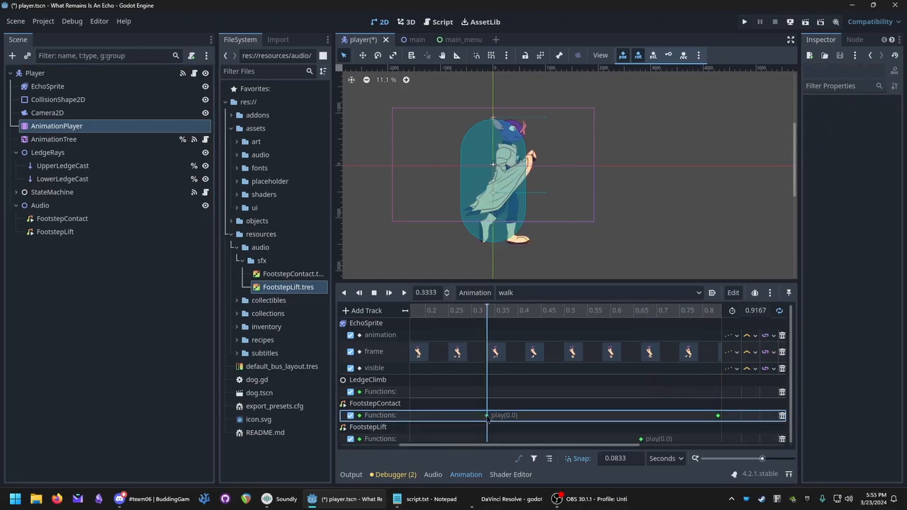
click(487, 416)
click(488, 417)
drag(491, 419, 482, 443)
ctrl+scroll(495, 415, down, 5)
ctrl+scroll(494, 417, up, 5)
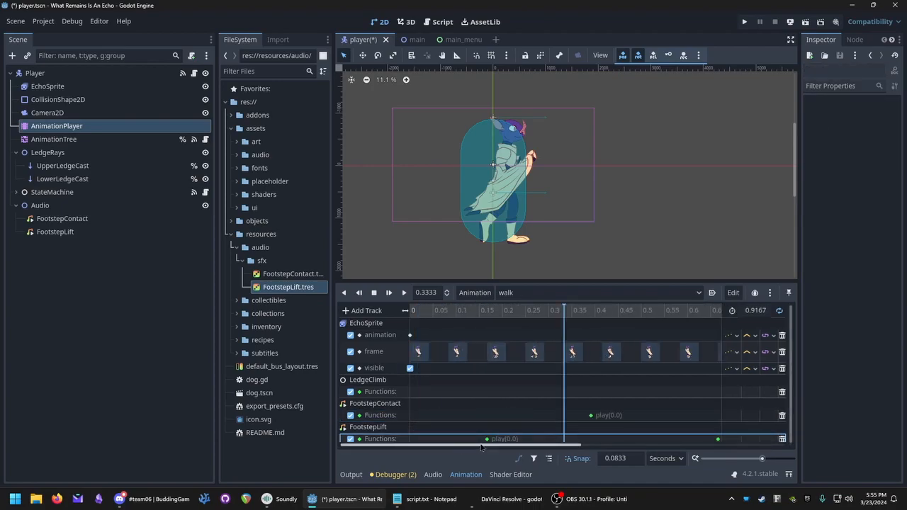
scroll(524, 424, down, 1)
drag(534, 444, 497, 447)
- Move the second FootstepLift play key to 0.6296 s and save the scene
click(591, 436)
click(589, 438)
click(590, 436)
click(590, 439)
key(ctrl+s)
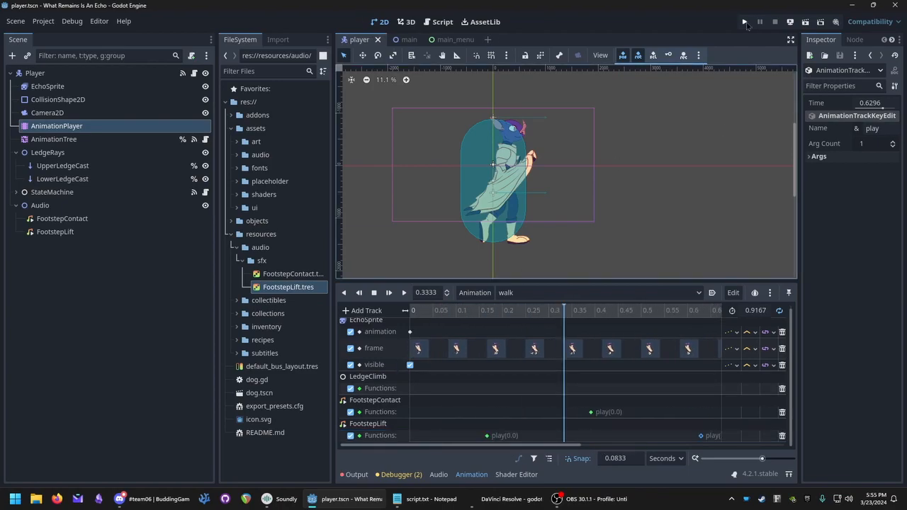
- Run the project, start the game and walk the player both ways to check the adjusted footstep timing
click(743, 22)
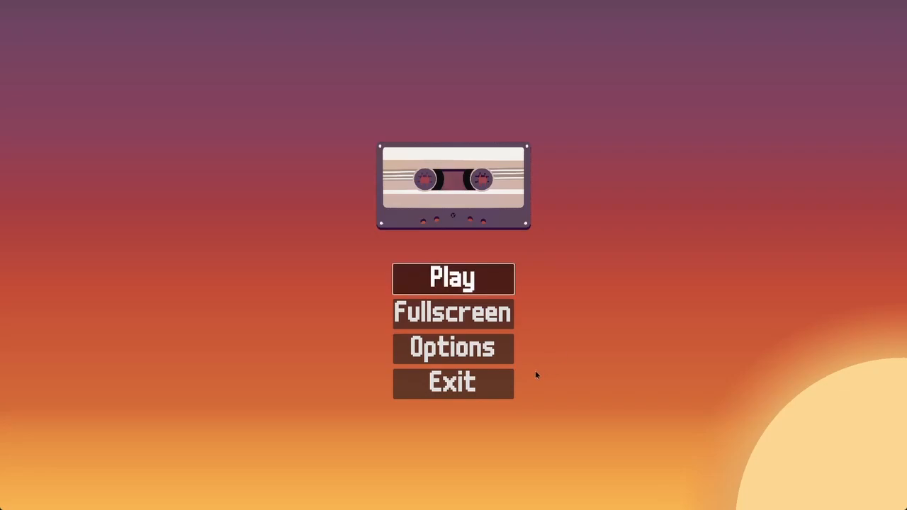
key(Return)
key(Left)
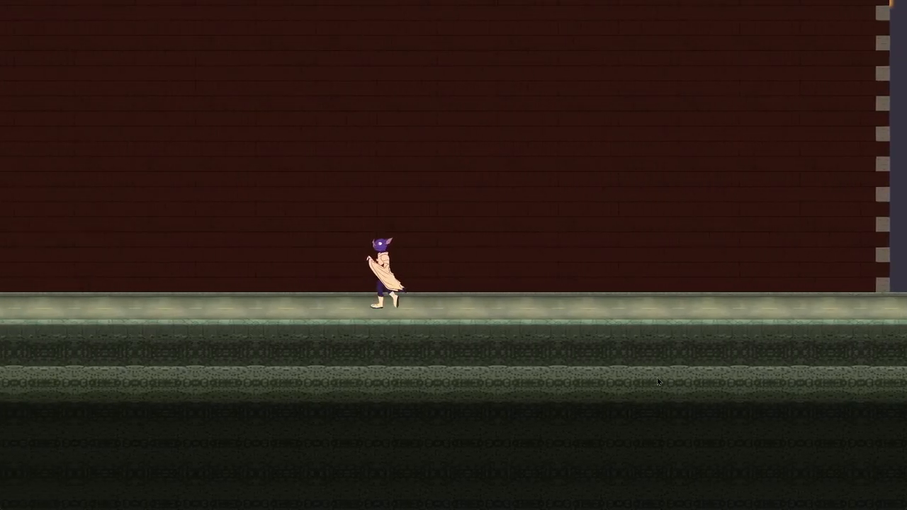
key(Left)
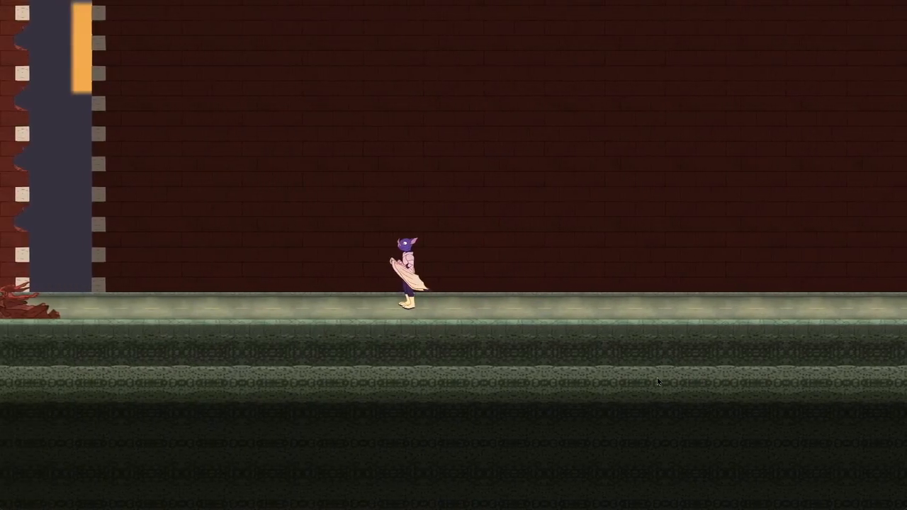
key(Right)
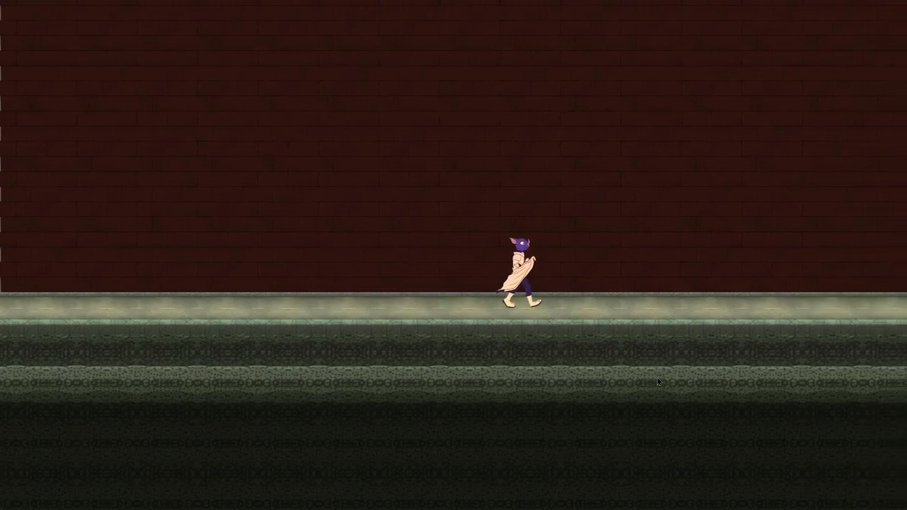
key(Right)
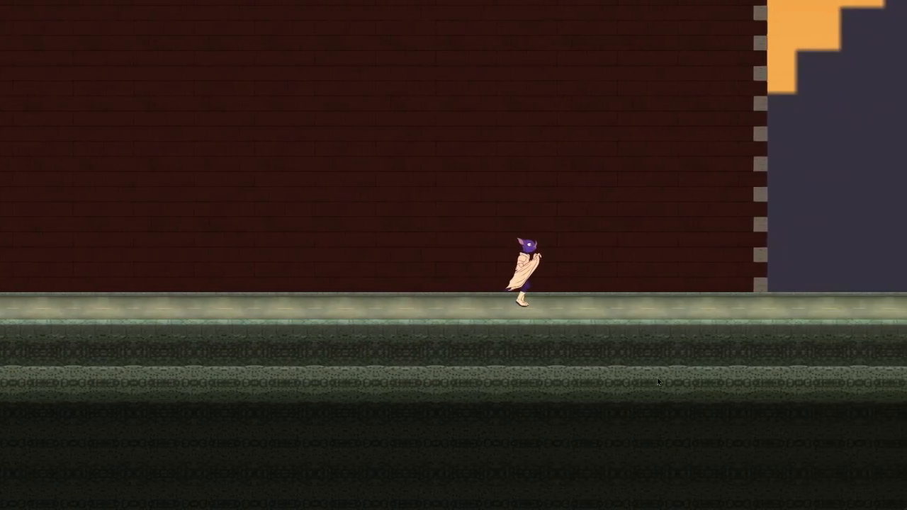
key(Right)
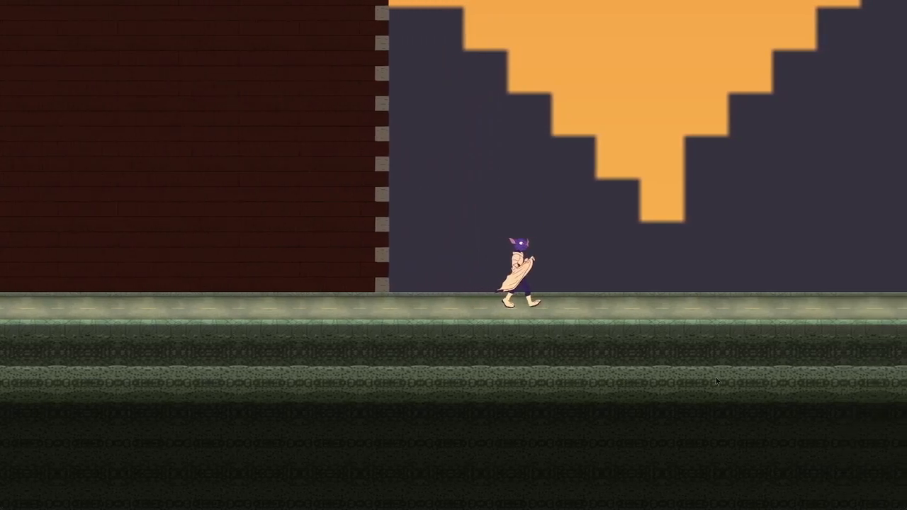
key(Left)
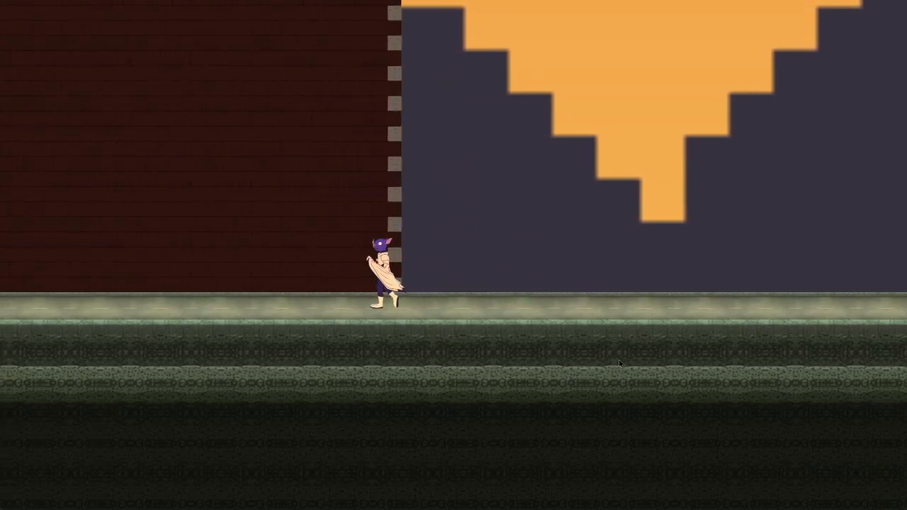
key(Left)
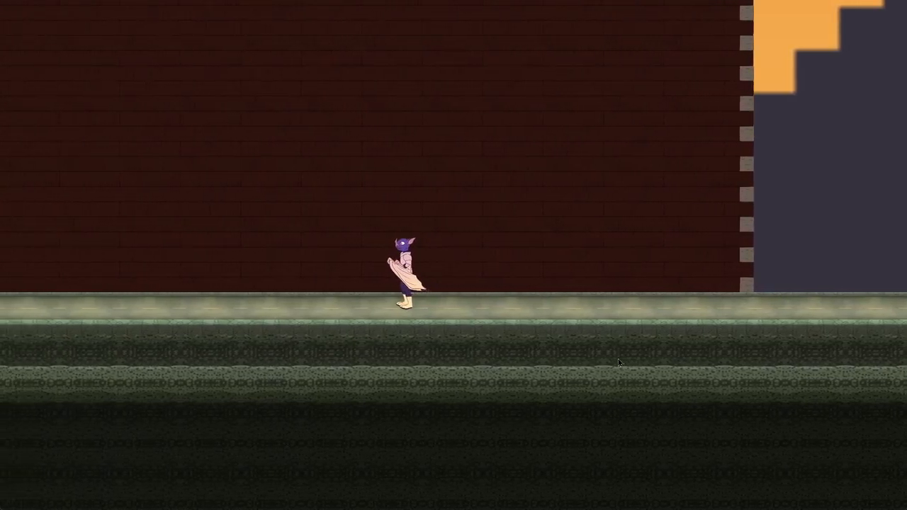